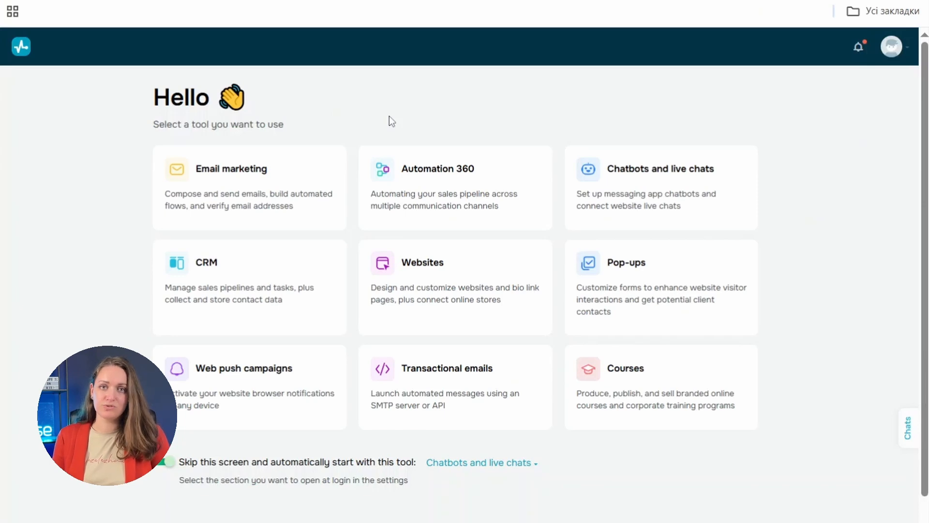
- Choose CRM as the tool to start with automatically and open the CRM dashboard
left_click(444, 464)
left_click(452, 336)
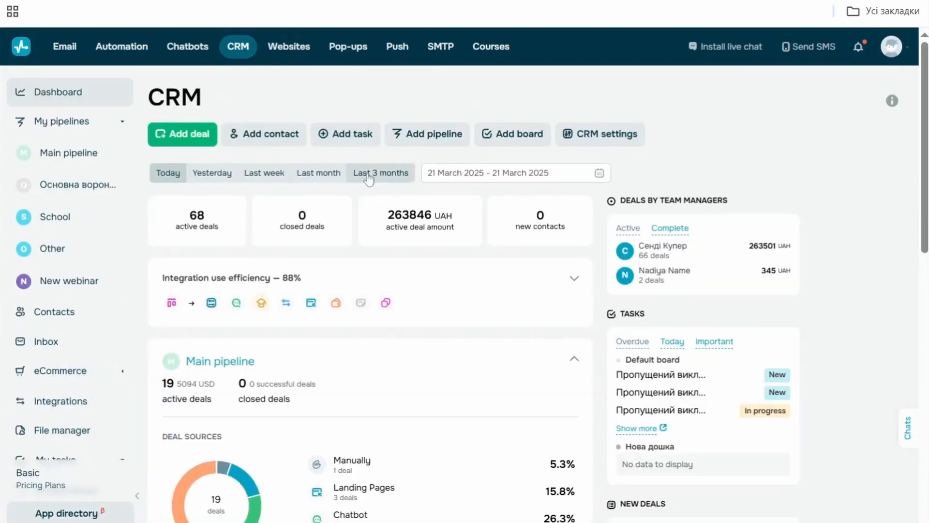
- Review the CRM dashboard's deal statistics, pipeline summaries, team managers, tasks and new deals
scroll(535, 263, "down", 10)
scroll(535, 263, "down", 3)
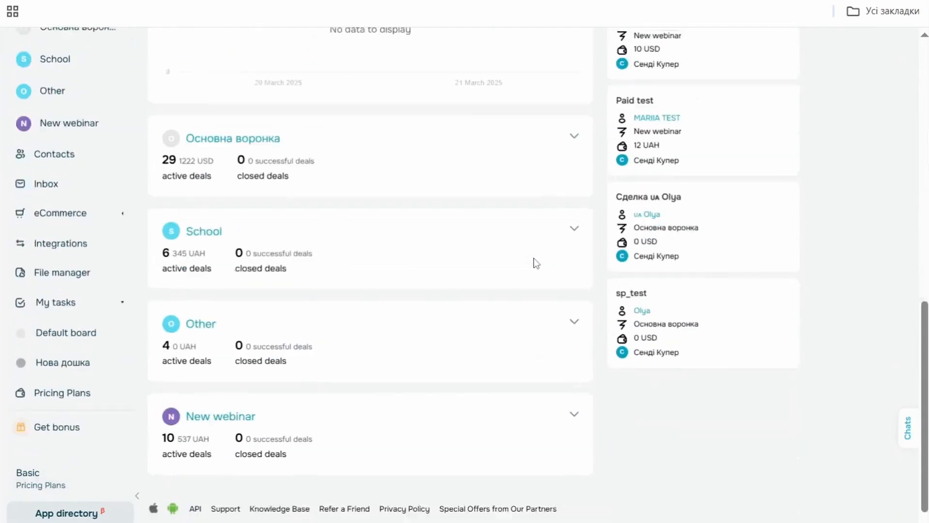
scroll(535, 263, "up", 12)
scroll(534, 263, "up", 2)
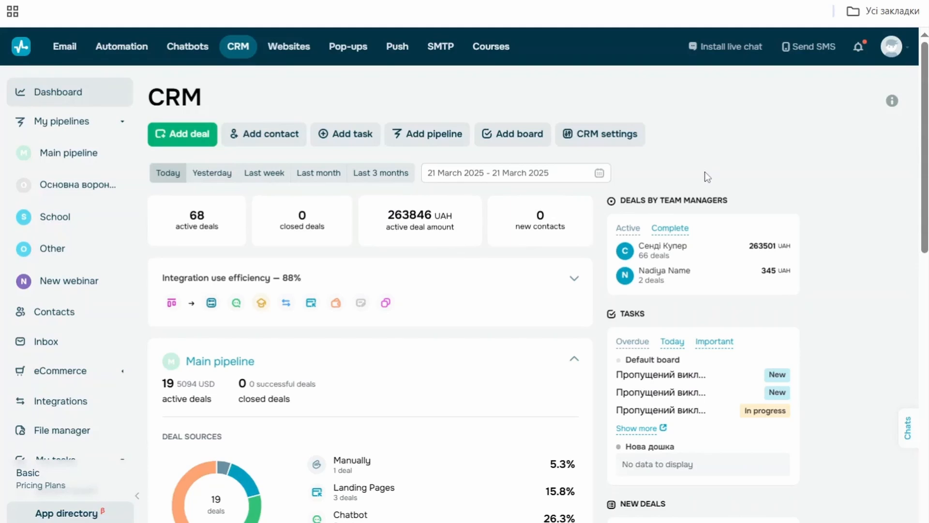
scroll(707, 177, "down", 2)
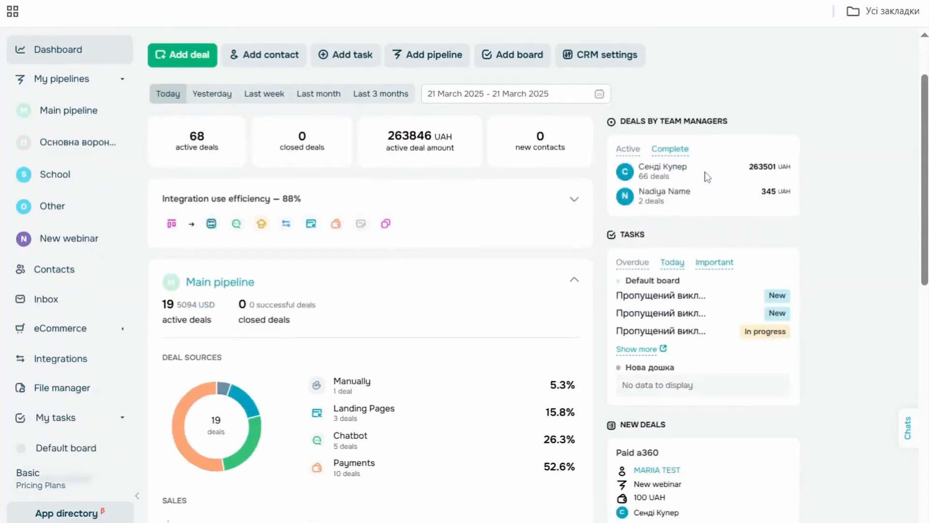
scroll(706, 177, "down", 2)
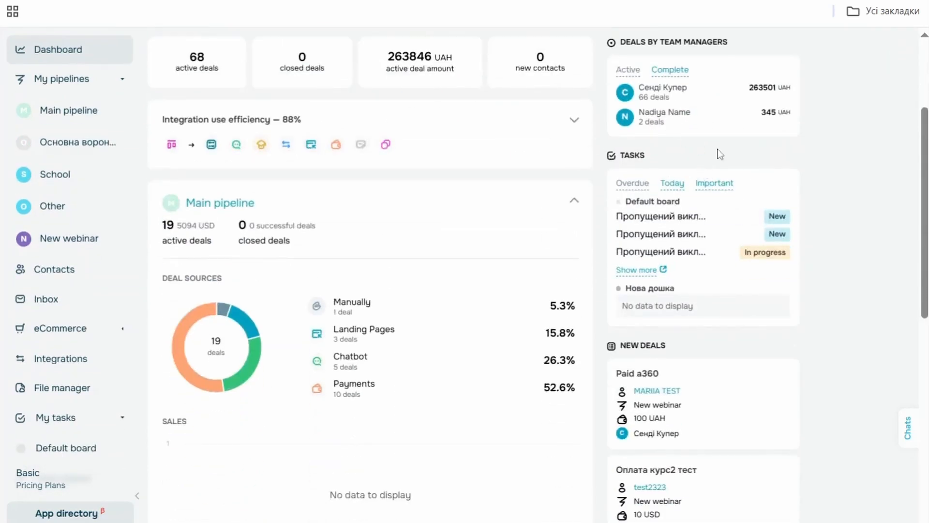
scroll(788, 262, "down", 4)
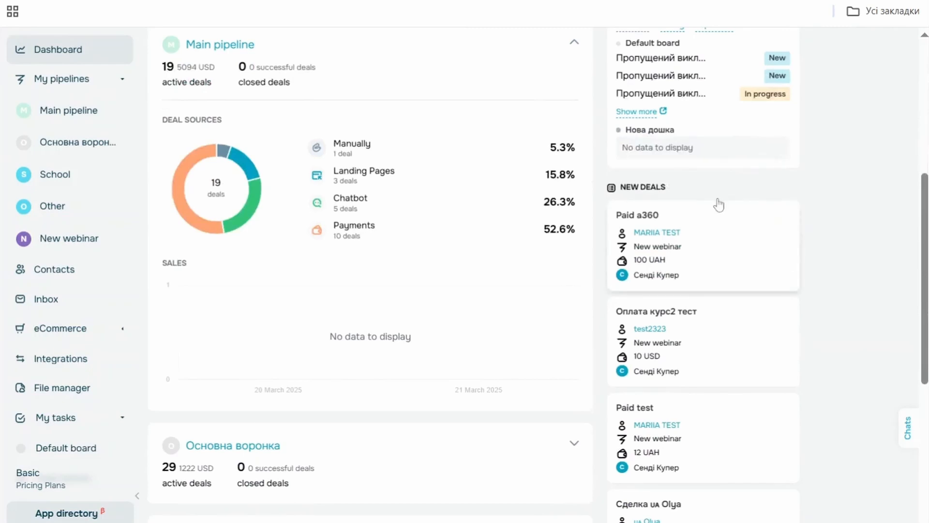
scroll(751, 246, "down", 8)
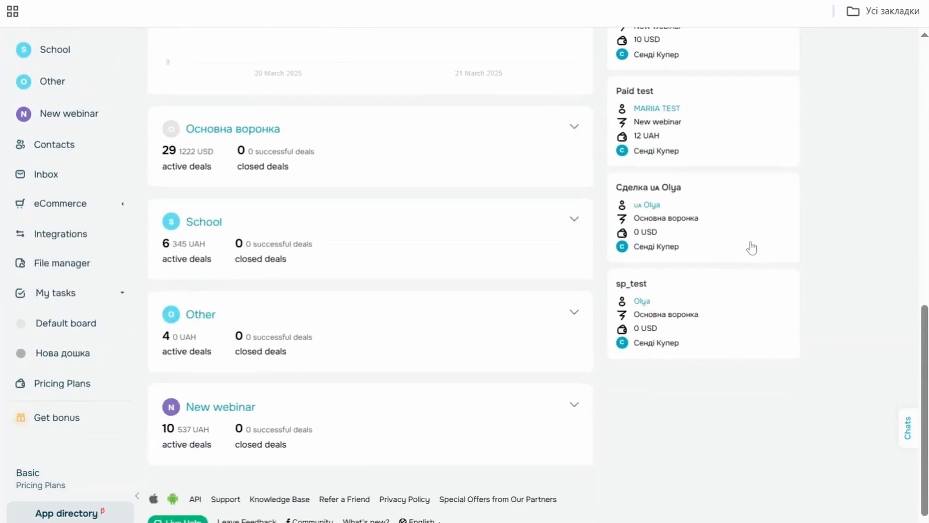
scroll(504, 204, "up", 8)
scroll(503, 204, "up", 8)
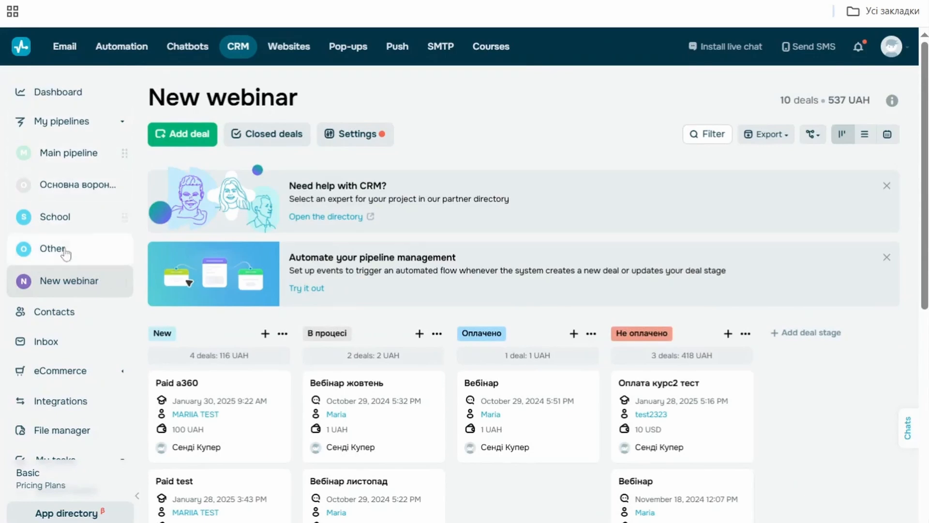
- Open the New webinar pipeline's settings and review its general options, custom fields and tabs
left_click(337, 134)
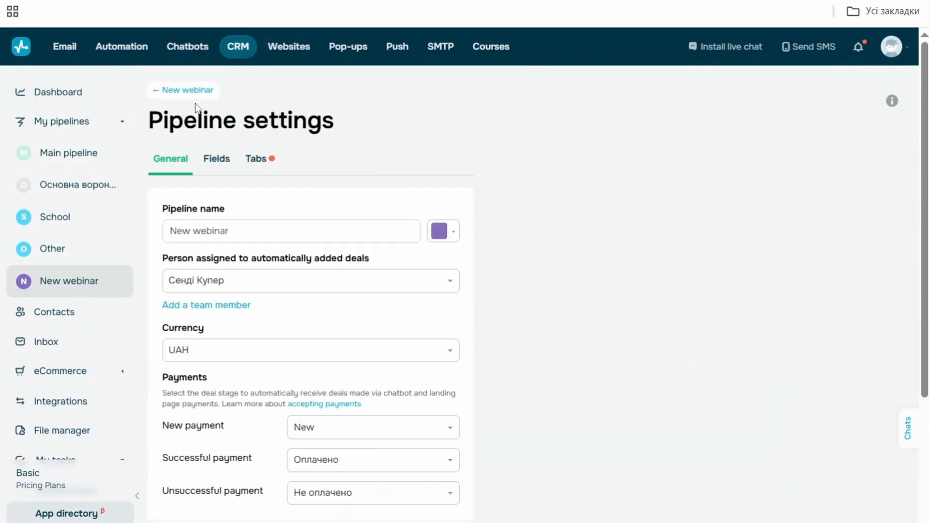
scroll(562, 163, "down", 3)
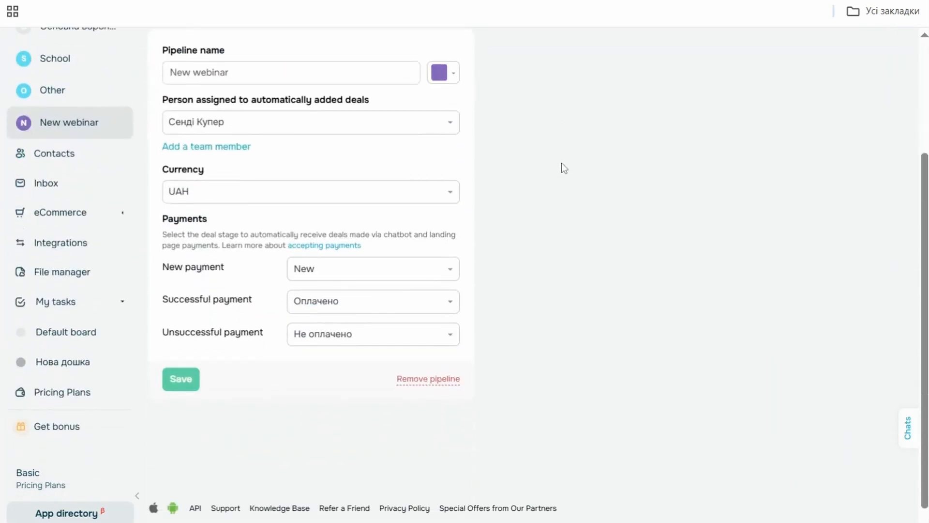
scroll(563, 167, "up", 4)
scroll(562, 167, "down", 2)
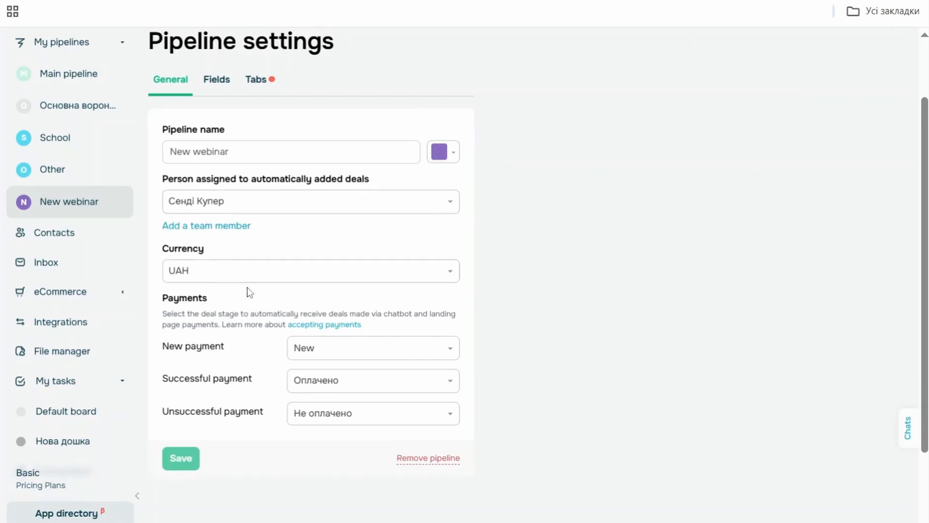
scroll(249, 291, "down", 2)
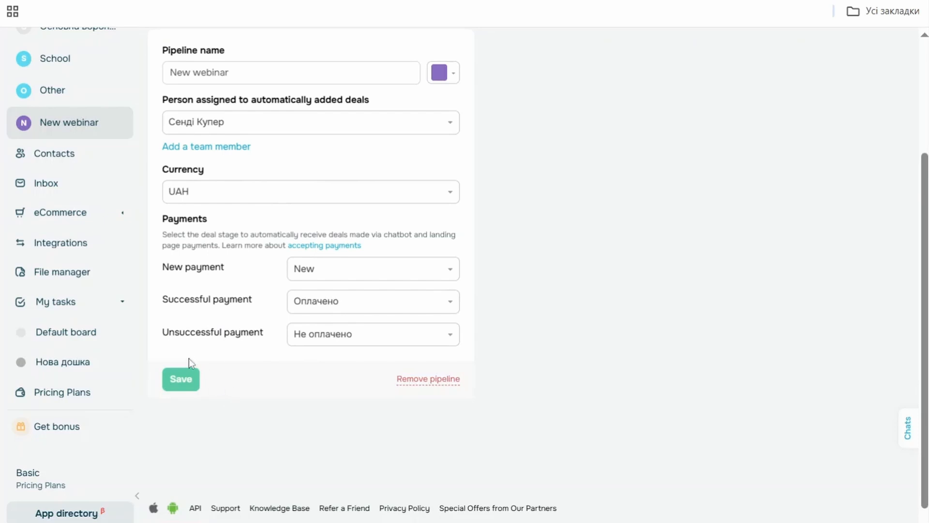
scroll(310, 242, "up", 3)
left_click(217, 160)
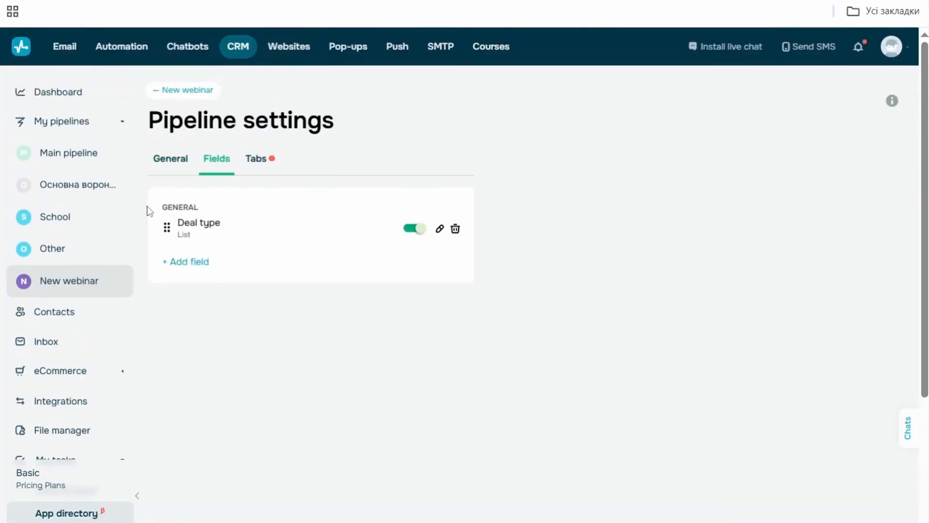
left_click(258, 162)
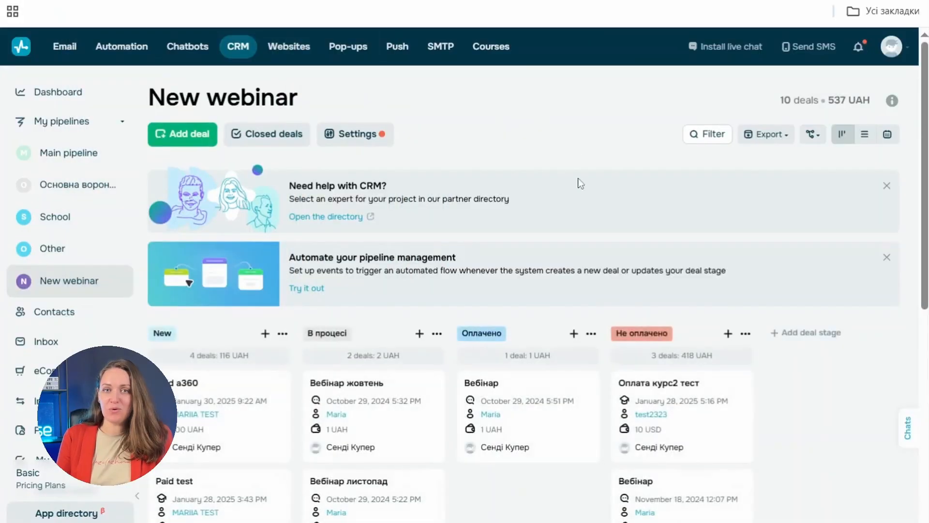
- Look over the New webinar pipeline's board, view the Paid a360 deal card and close it
scroll(581, 183, "down", 3)
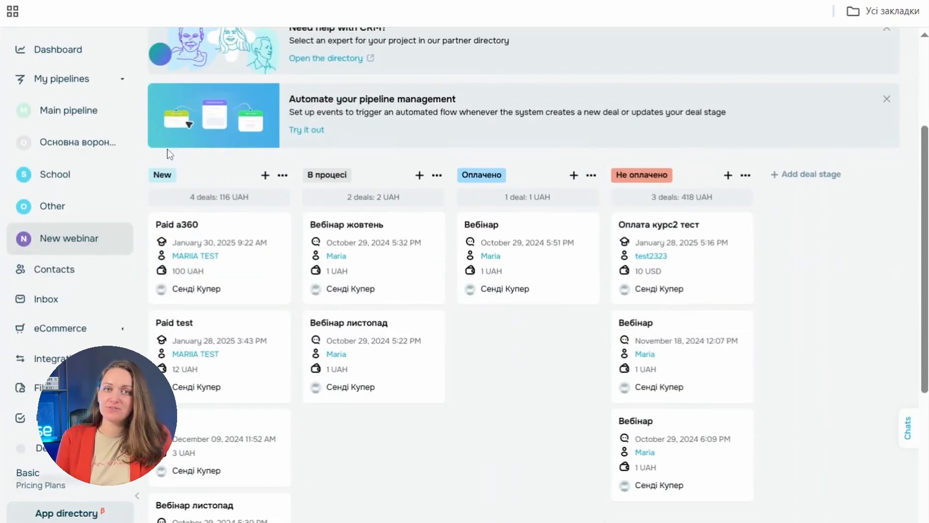
scroll(169, 154, "up", 3)
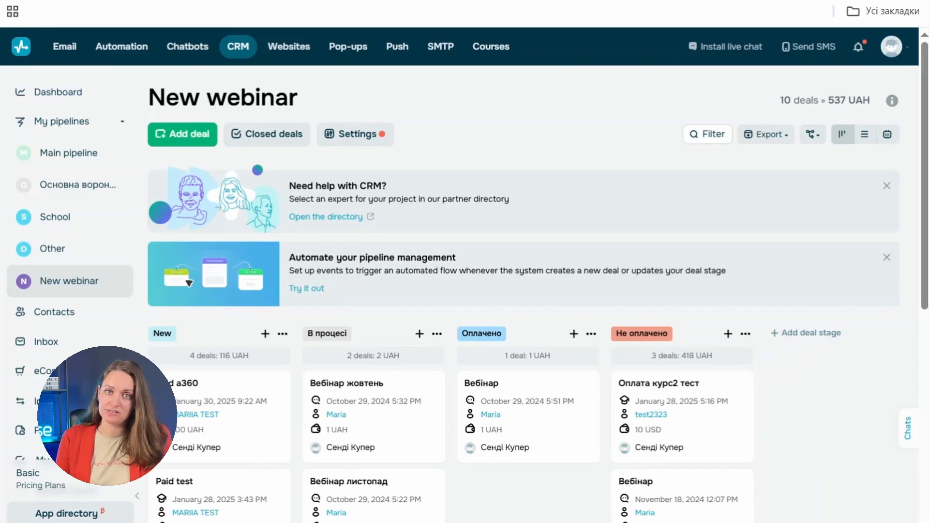
left_click(197, 400)
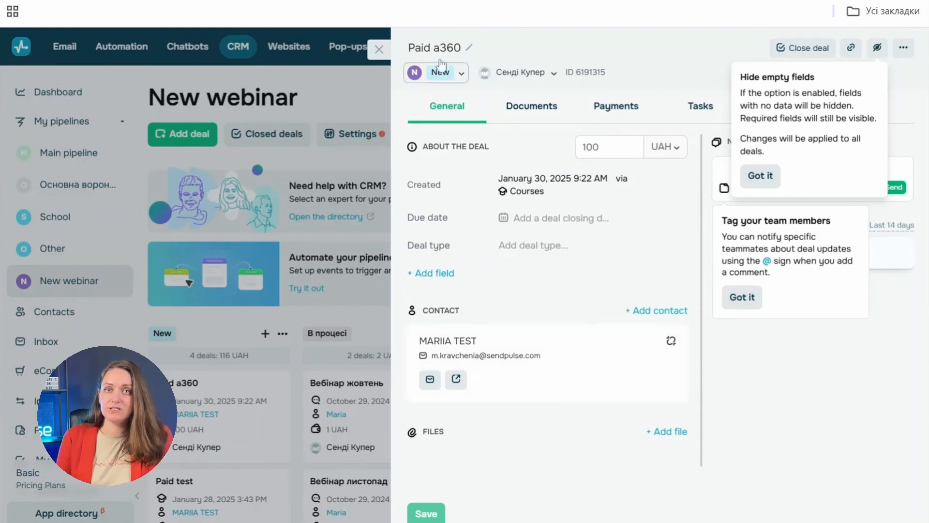
left_click(377, 49)
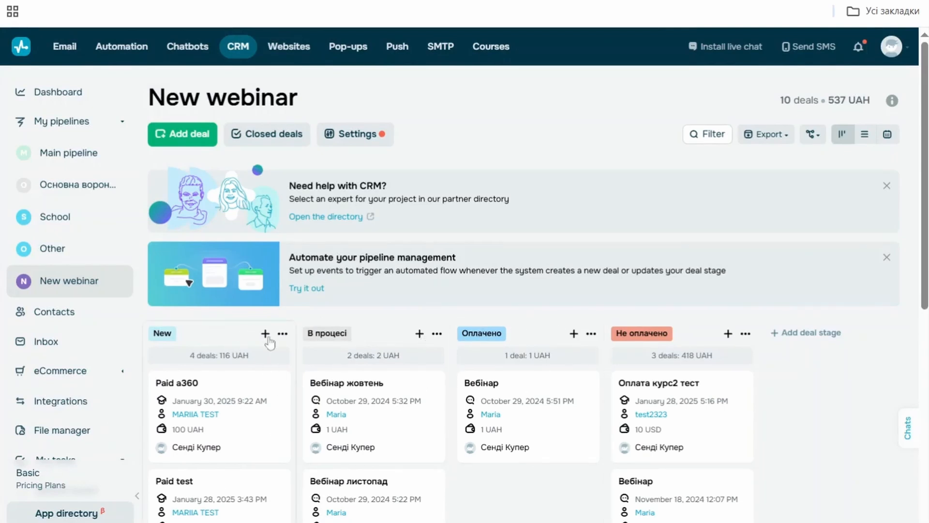
- Examine the New stage's name, color, completion timeframe and reminder options, and leave them without saving
left_click(282, 334)
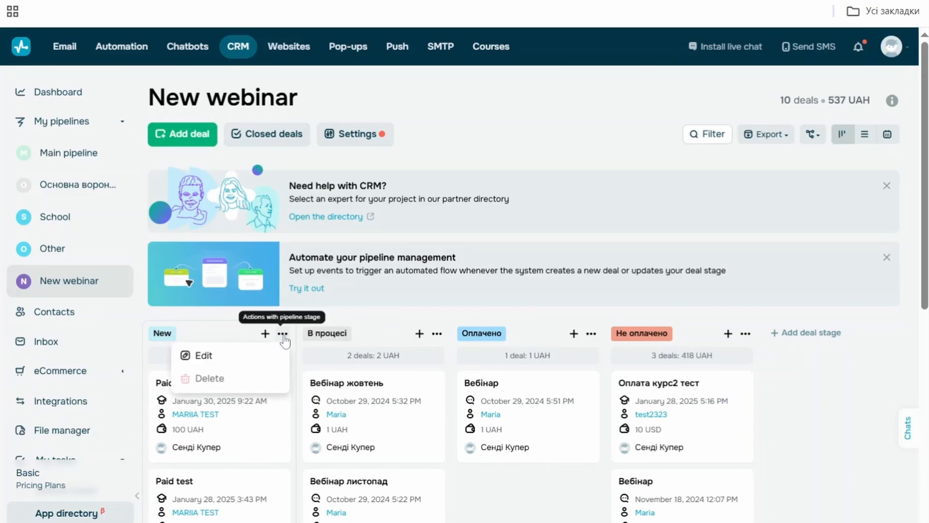
left_click(220, 358)
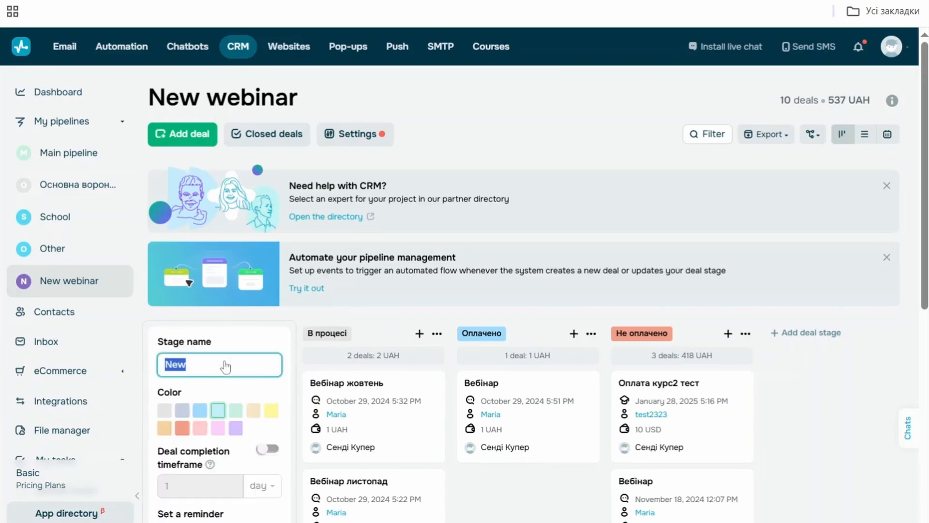
scroll(244, 346, "down", 3)
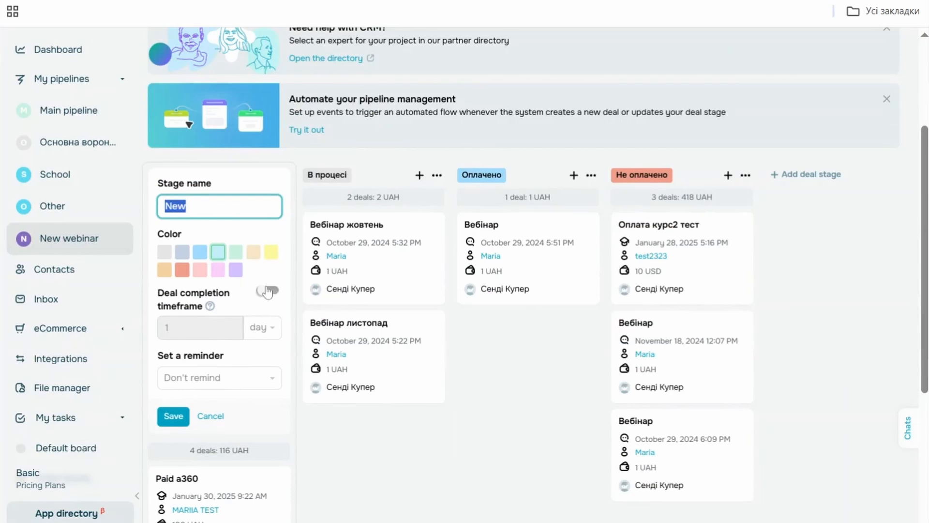
left_click(217, 420)
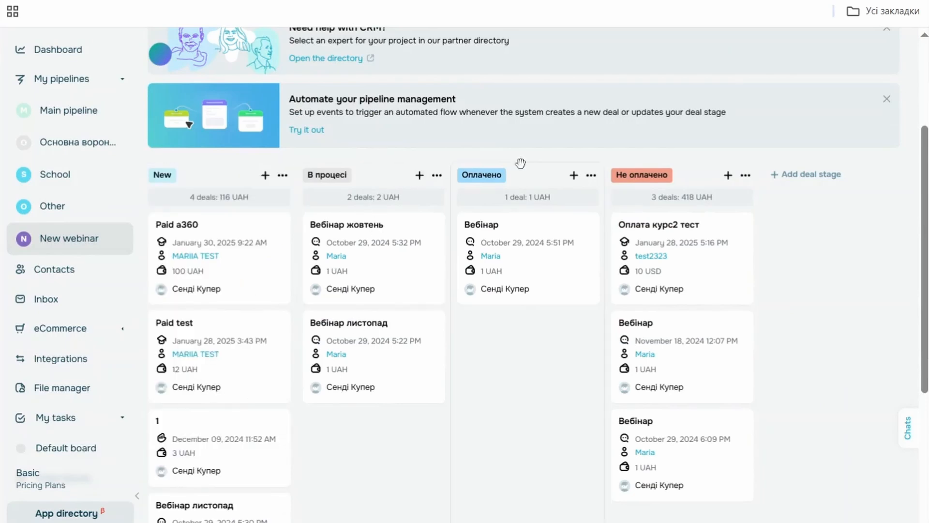
- View the form for adding a deal stage, cancel it, and check the actions of the Не оплачено stage
left_click(784, 175)
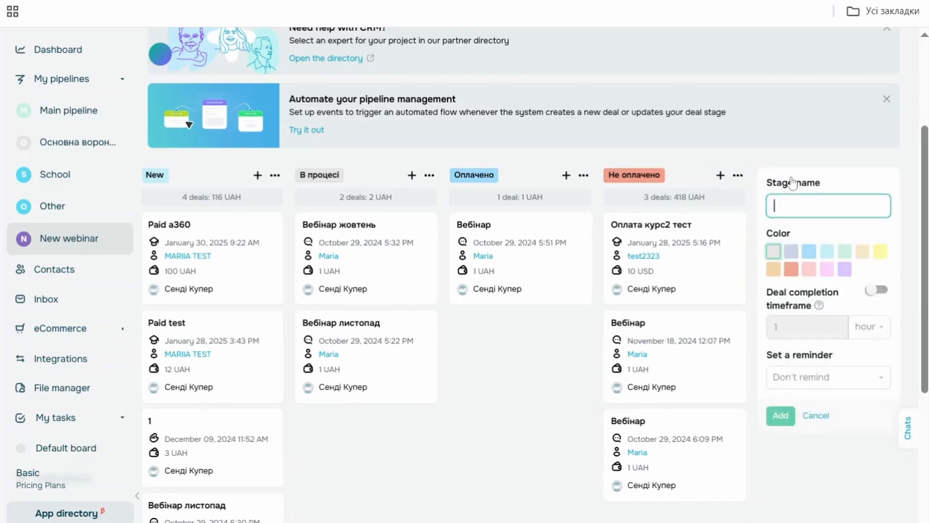
left_click(816, 416)
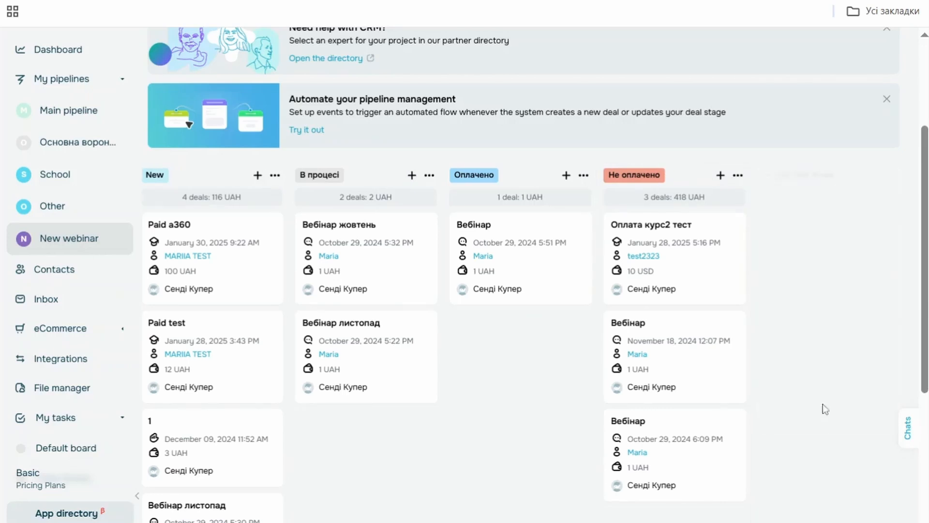
left_click(739, 176)
left_click(743, 176)
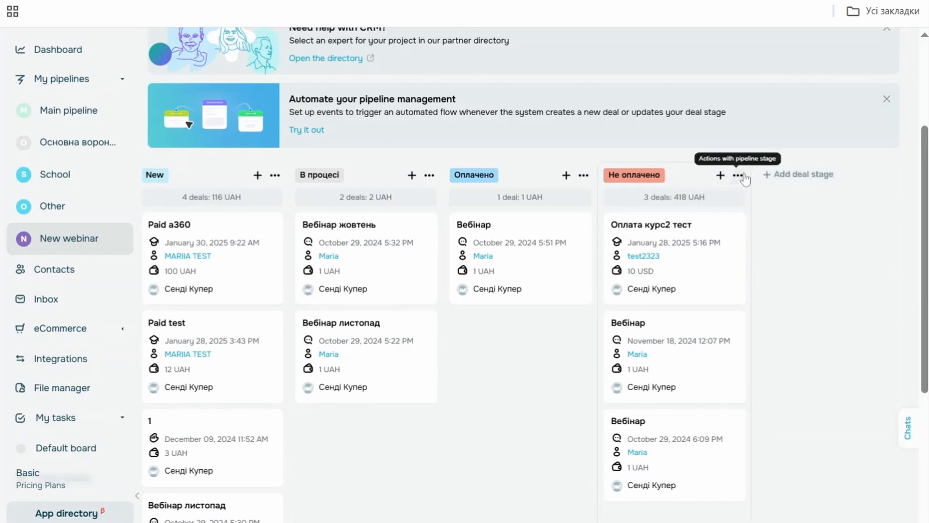
- Add a deal named Number1 to the New stage with a test contact and an amount of 100 UAH
left_click(258, 175)
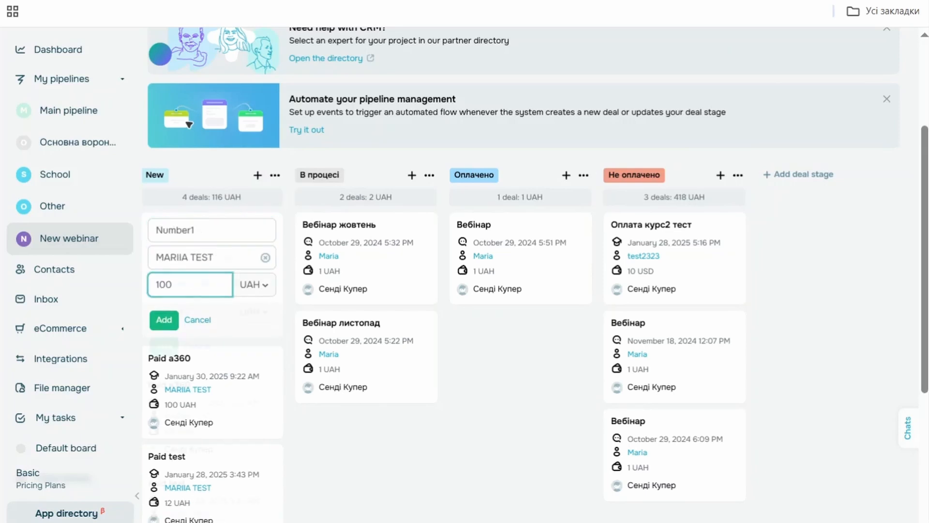
key("Return")
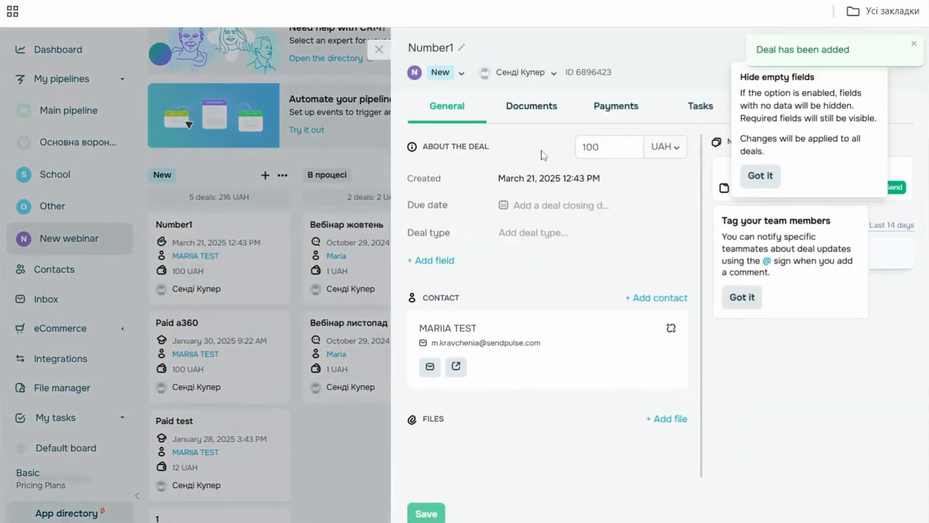
- Open the contact card from the Number1 deal and dismiss the tips about empty fields and tagging team members
left_click(573, 342)
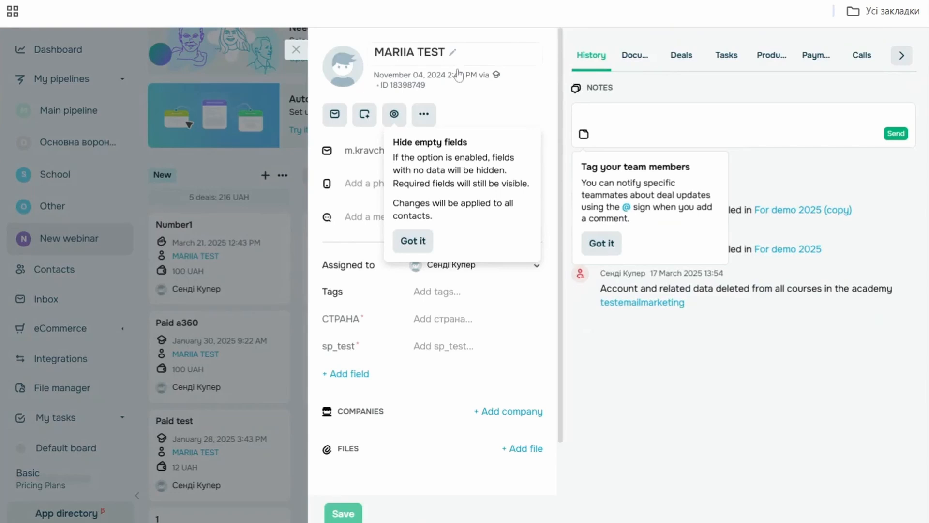
left_click(602, 243)
left_click(412, 240)
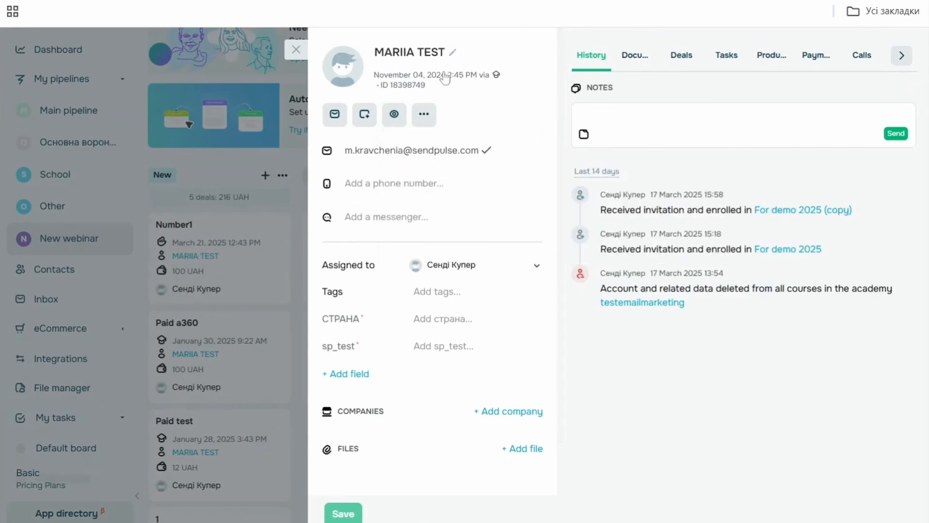
- Review the contact's documents and linked deals
left_click(640, 61)
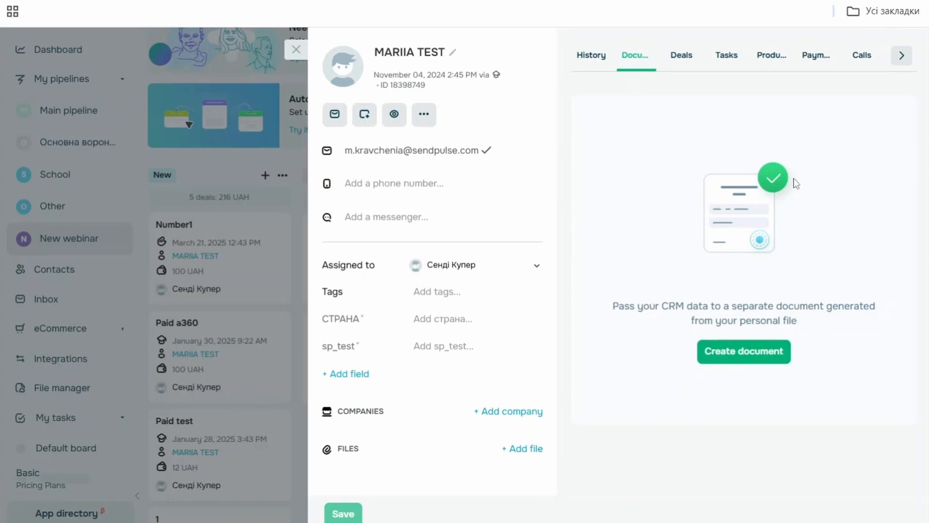
left_click(684, 63)
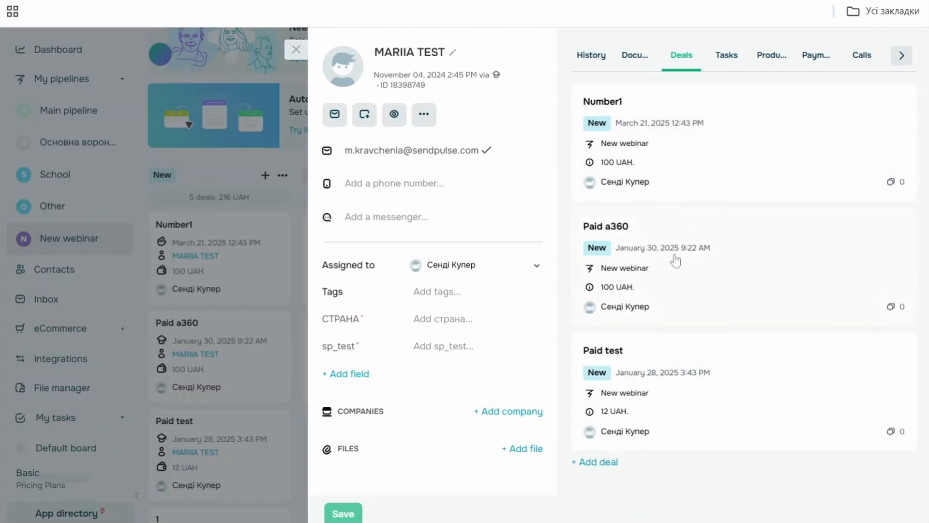
- Start a new task for the contact named "Call the client" and look over its description, links and files sections
left_click(726, 57)
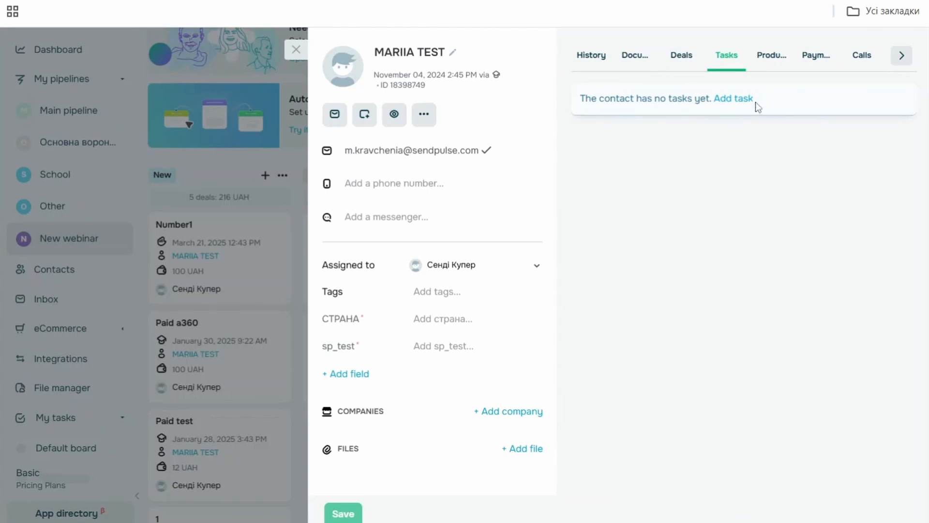
left_click(734, 98)
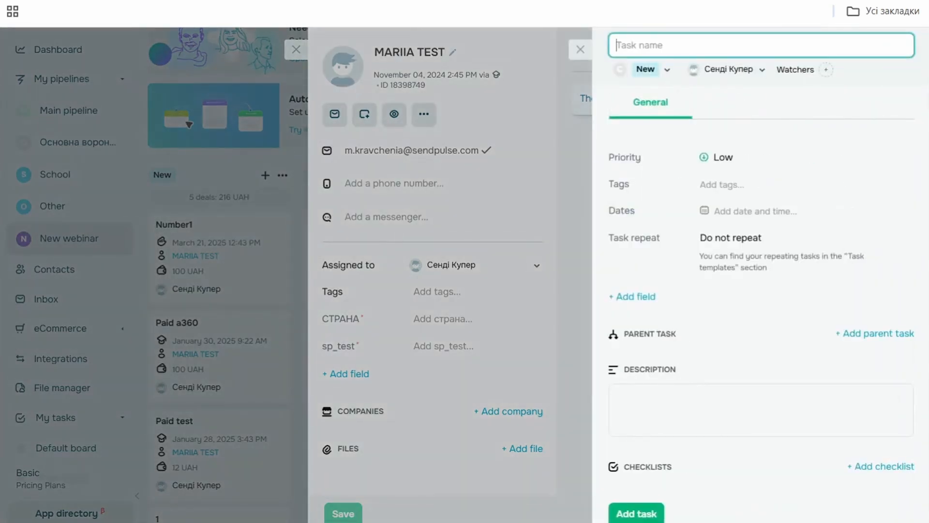
type("Call the client")
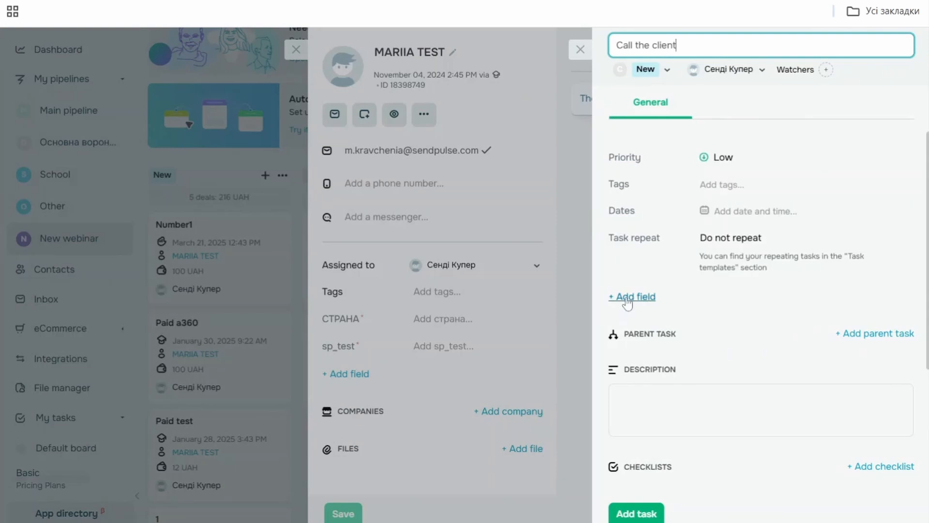
left_click(678, 414)
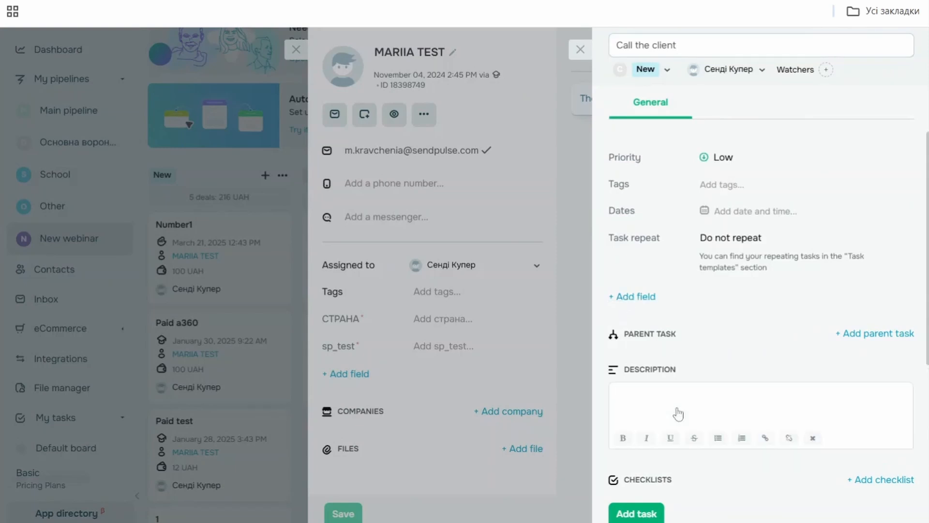
scroll(747, 427, "down", 3)
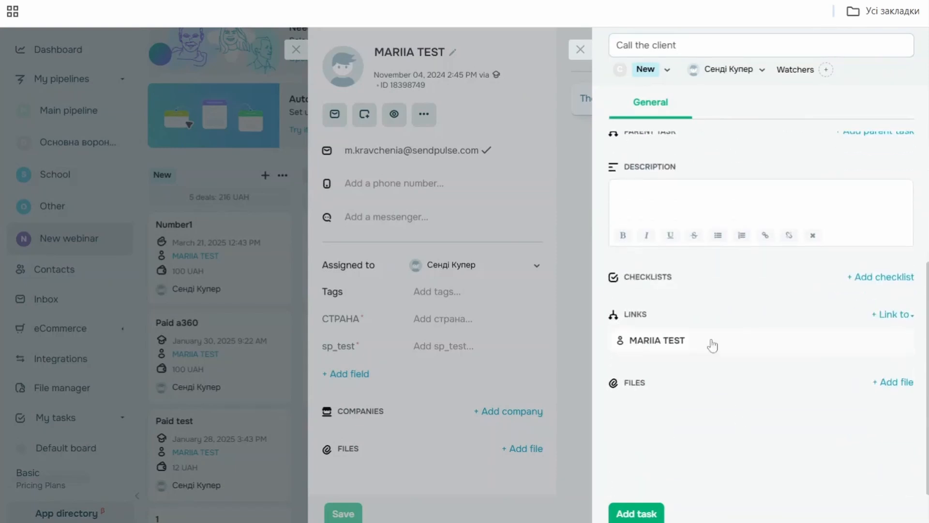
scroll(700, 359, "up", 3)
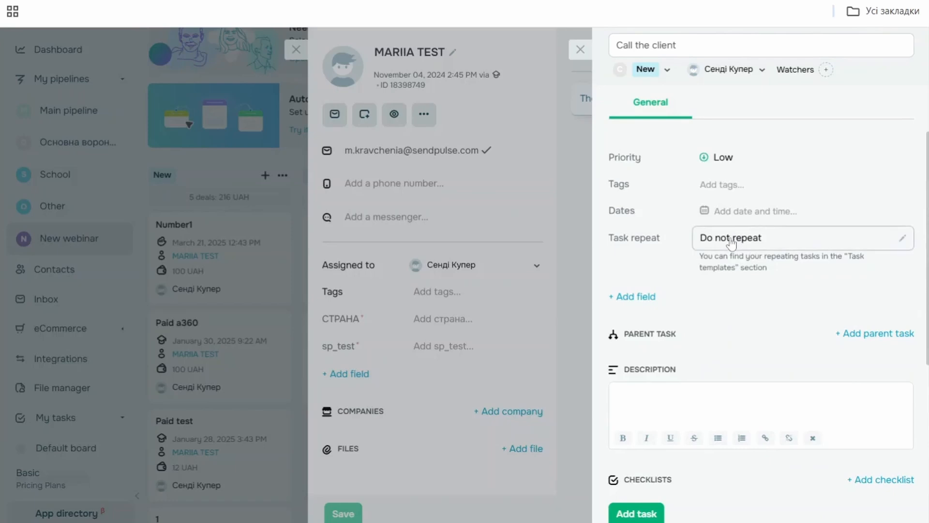
- Set the task's dates to 21 March 2025 12:42 – 25 March 2025 12:42, create it and dismiss the notification
left_click(736, 217)
left_click(750, 263)
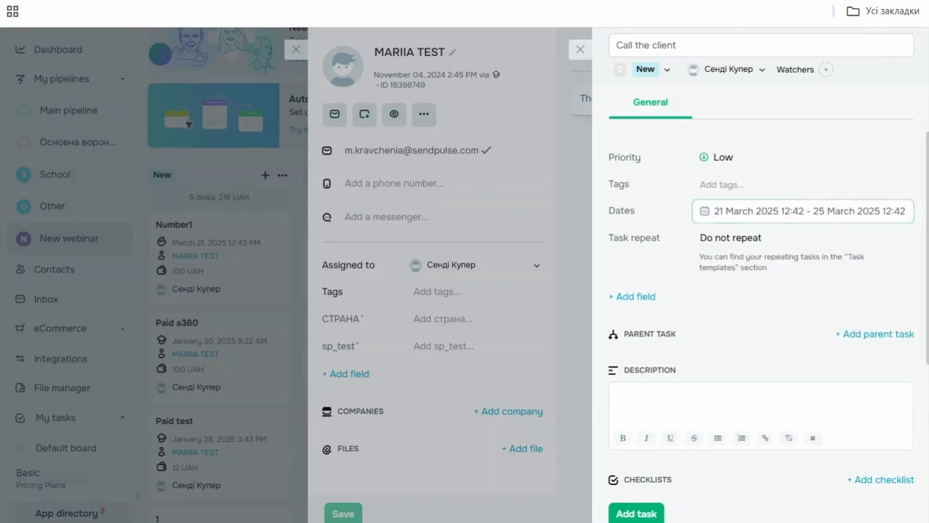
scroll(648, 476, "down", 3)
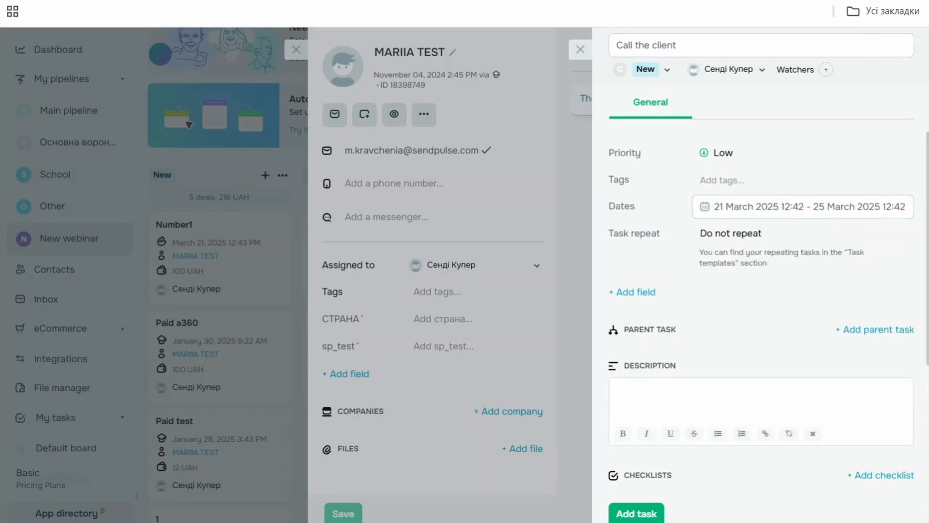
left_click(645, 513)
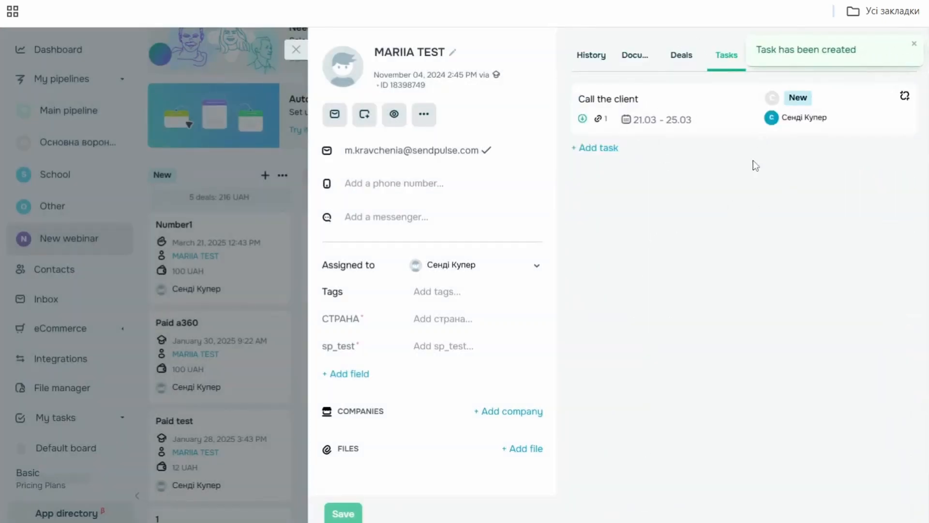
left_click(914, 44)
- View the contact's products, and confirm the 100 UAH payment dated January 30, 2025 in the payments list
left_click(765, 57)
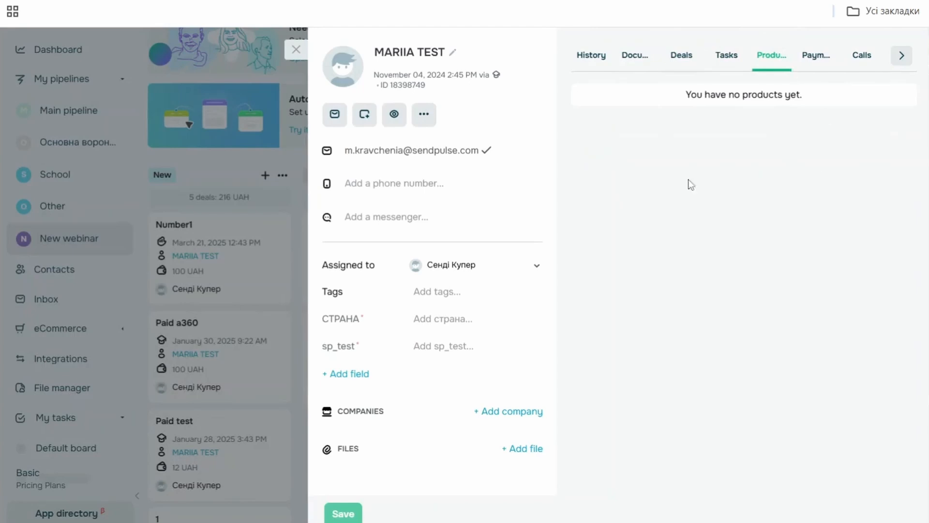
left_click(816, 64)
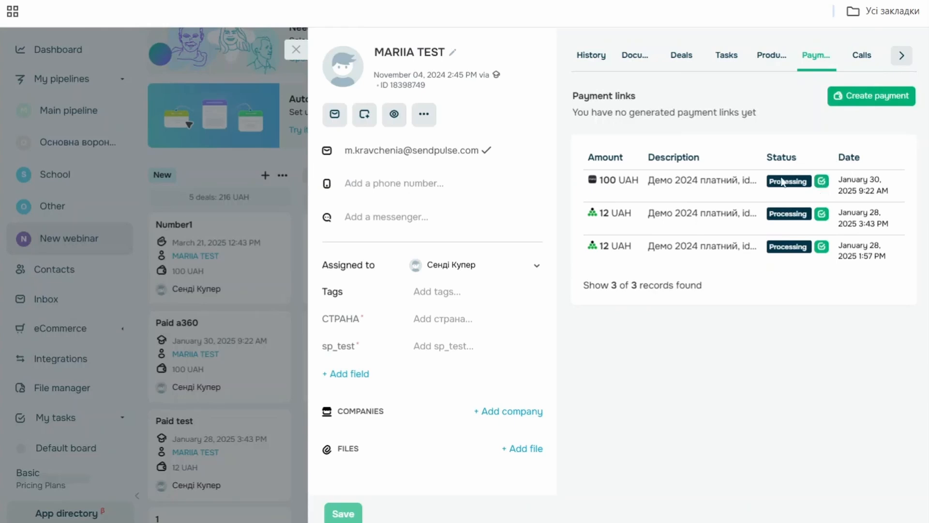
left_click(822, 183)
left_click(602, 162)
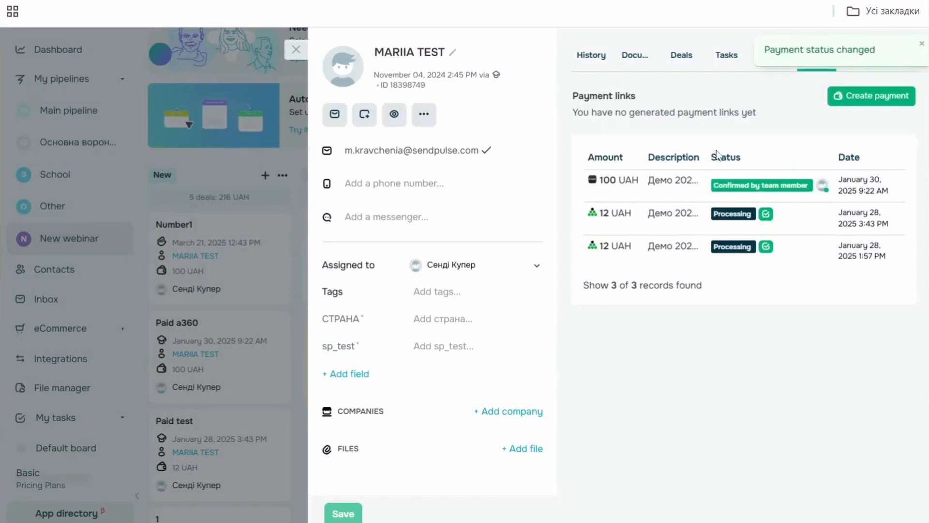
- Start creating a payment for the contact with the Custom payment type
left_click(863, 100)
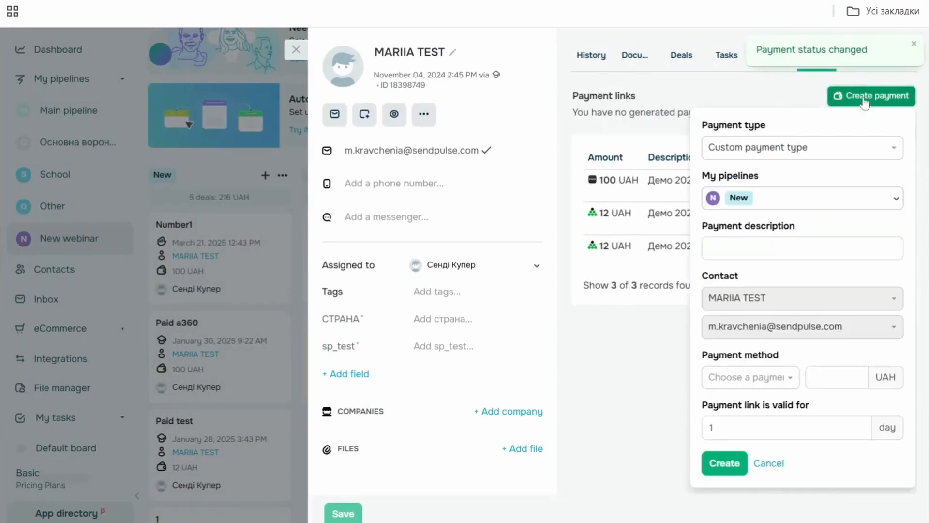
left_click(863, 151)
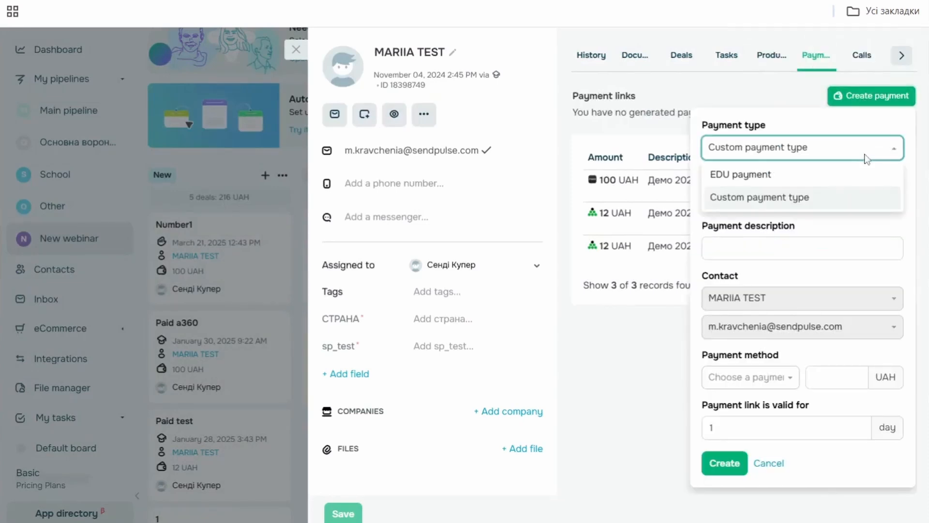
left_click(850, 205)
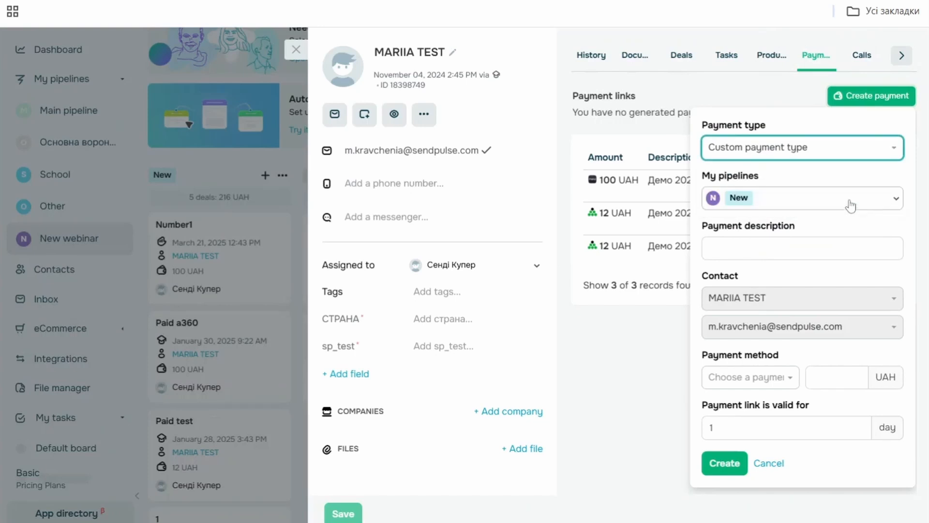
- Try the EDU payment type with the course 2.0 Email marketing course (copy)
left_click(840, 149)
left_click(837, 174)
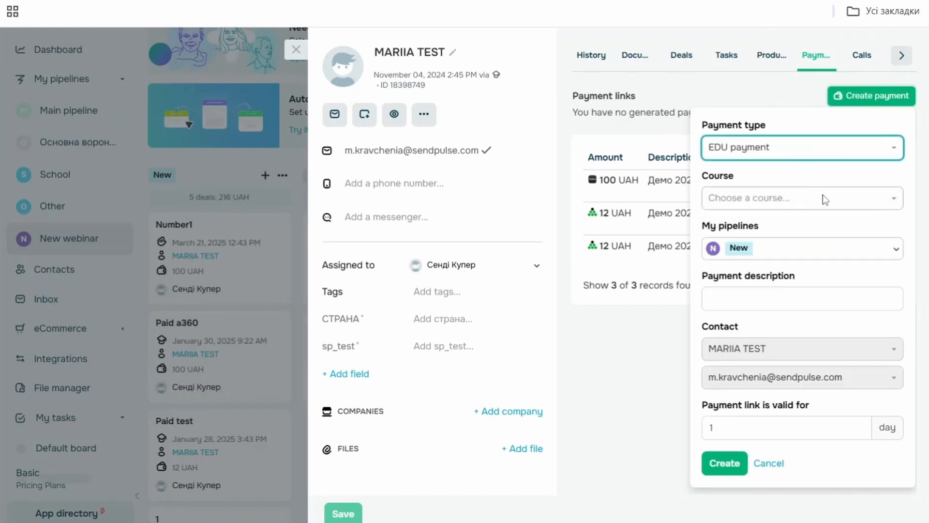
left_click(825, 203)
left_click(821, 247)
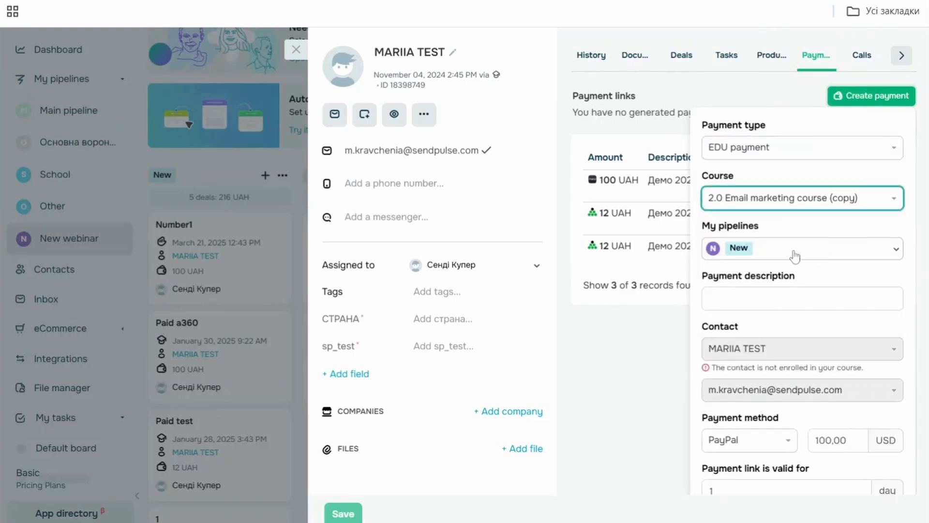
- Create a custom payment described as New for 100 UAH through Monobank, valid for 1 day, and copy its link
left_click(798, 298)
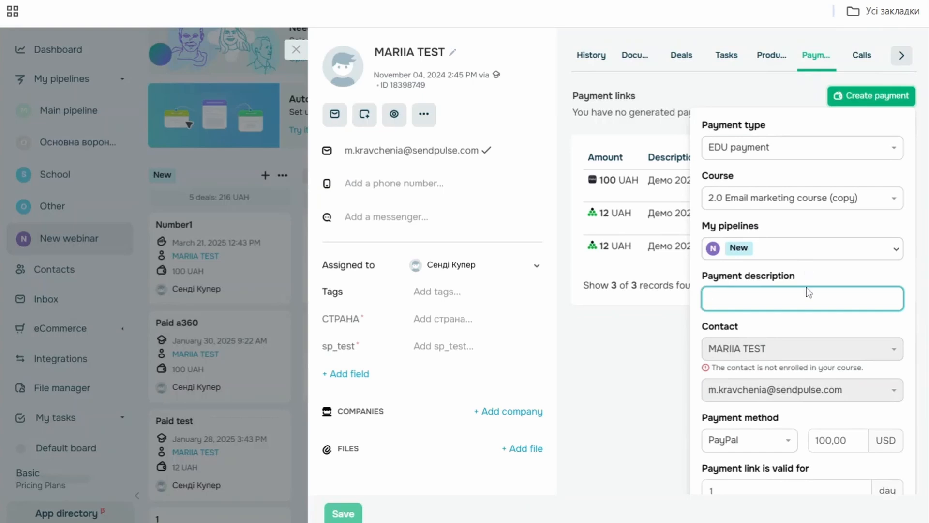
type("New")
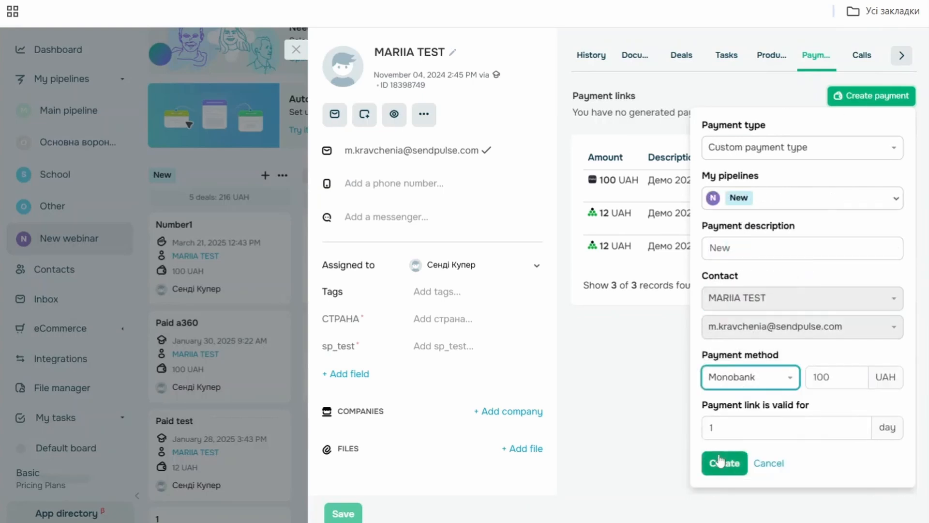
left_click(724, 460)
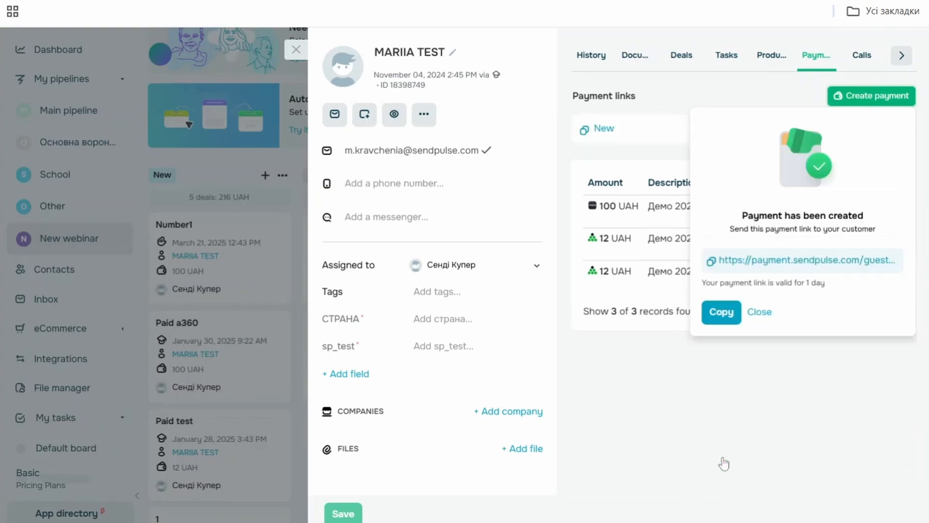
left_click(717, 322)
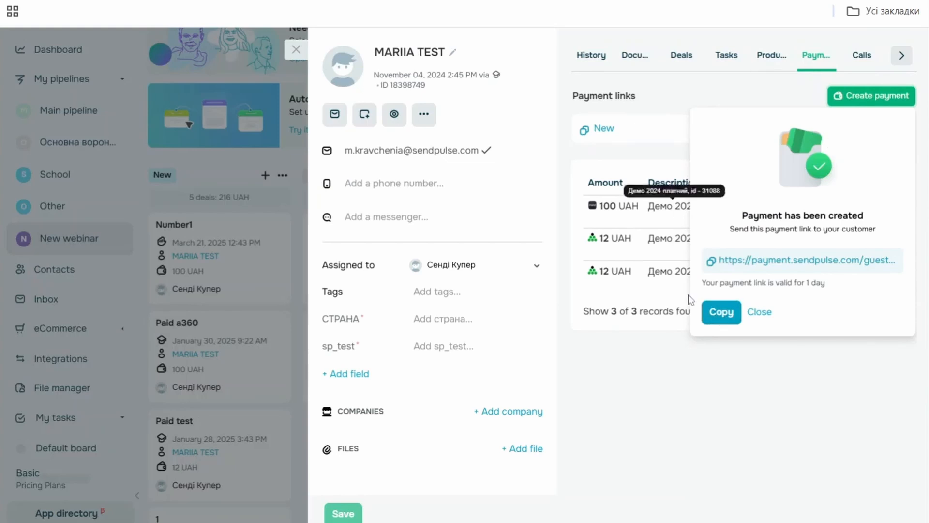
left_click(717, 320)
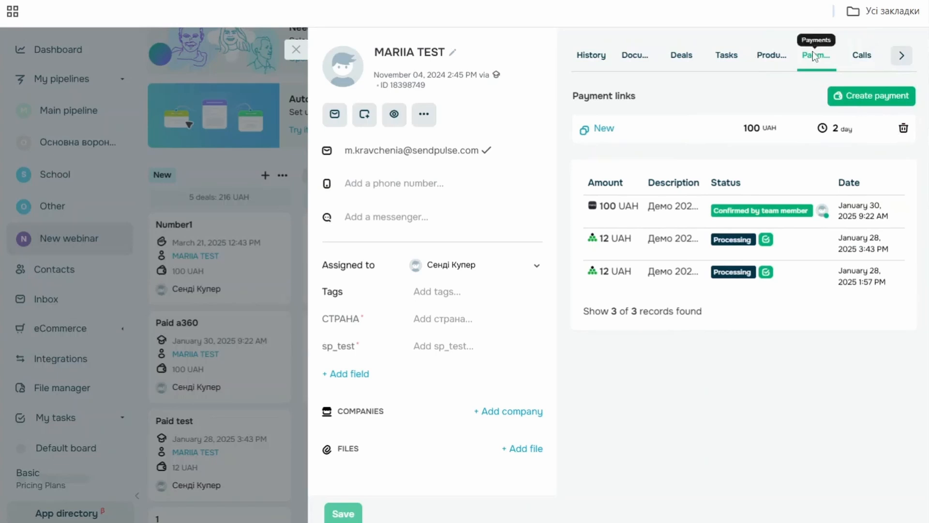
- Check the contact's calls and look through the courses the contact has joined
left_click(862, 67)
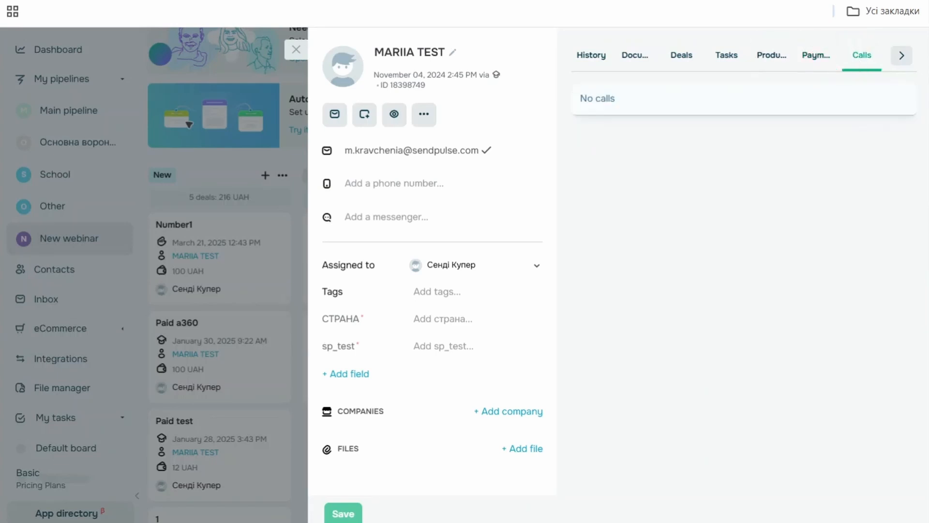
left_click(901, 59)
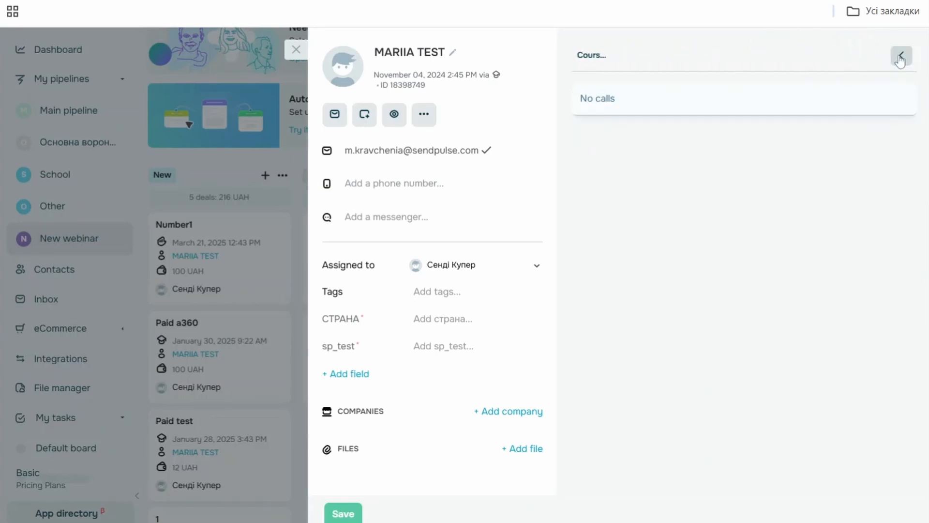
left_click(589, 56)
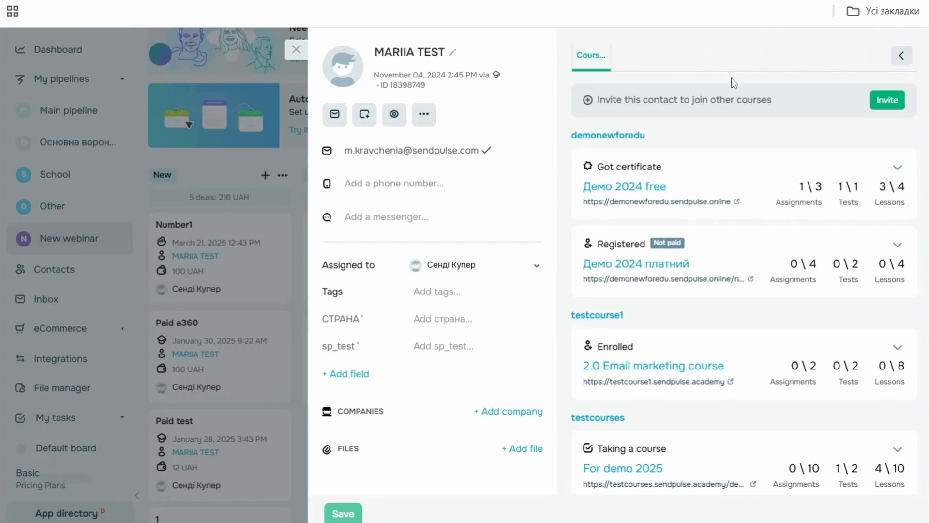
scroll(762, 200, "down", 2)
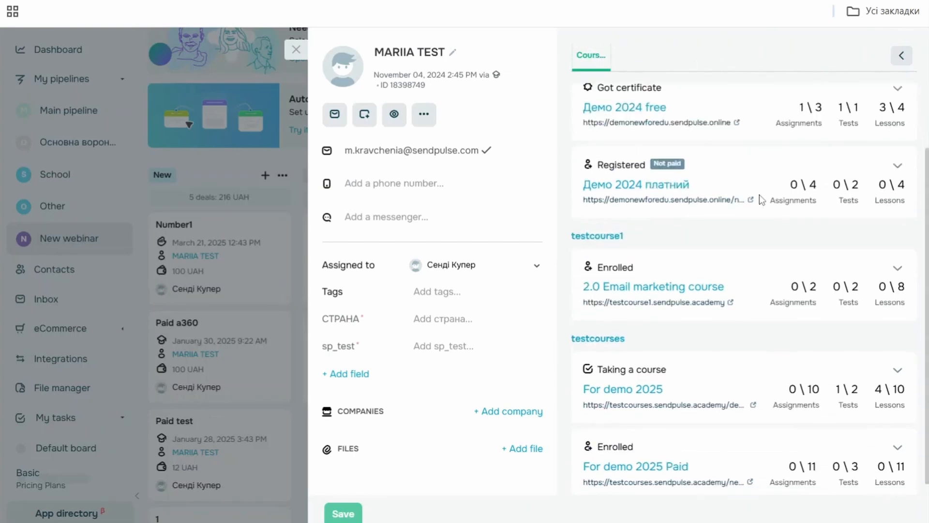
scroll(762, 199, "up", 2)
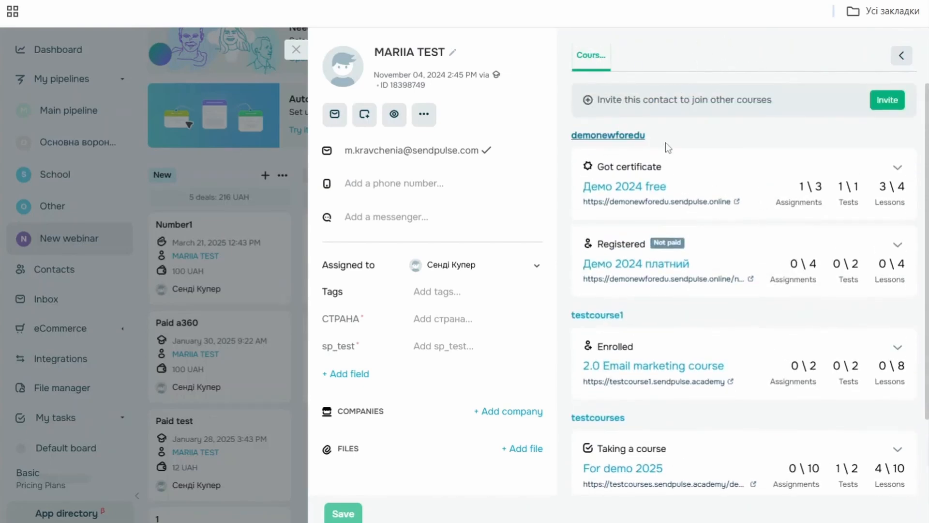
- Expand the Демо 2024 free course to review the contact's completed lessons and test results, and collapse it again
left_click(899, 169)
scroll(876, 213, "down", 2)
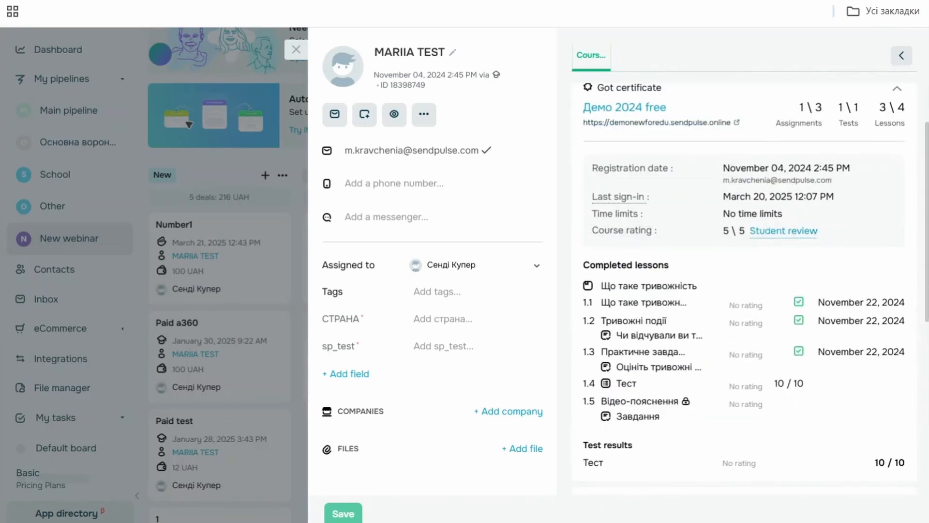
scroll(744, 291, "up", 2)
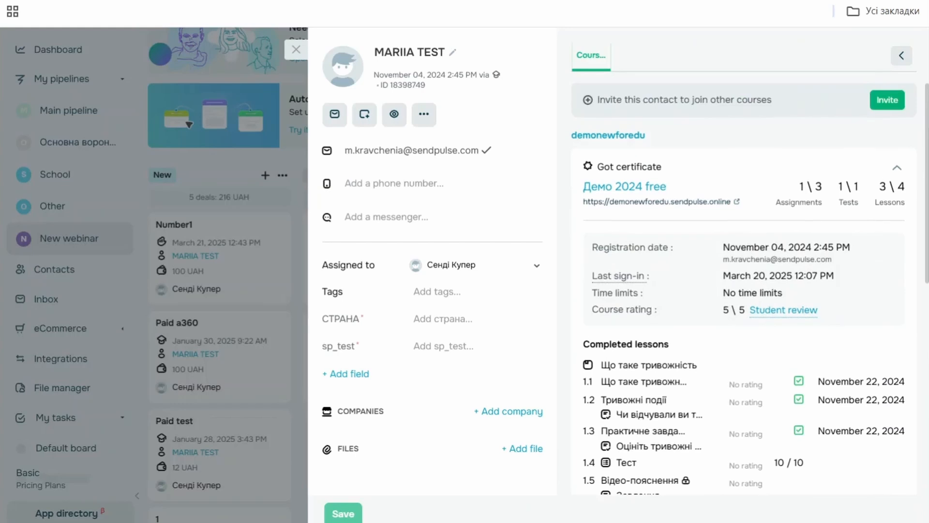
left_click(897, 165)
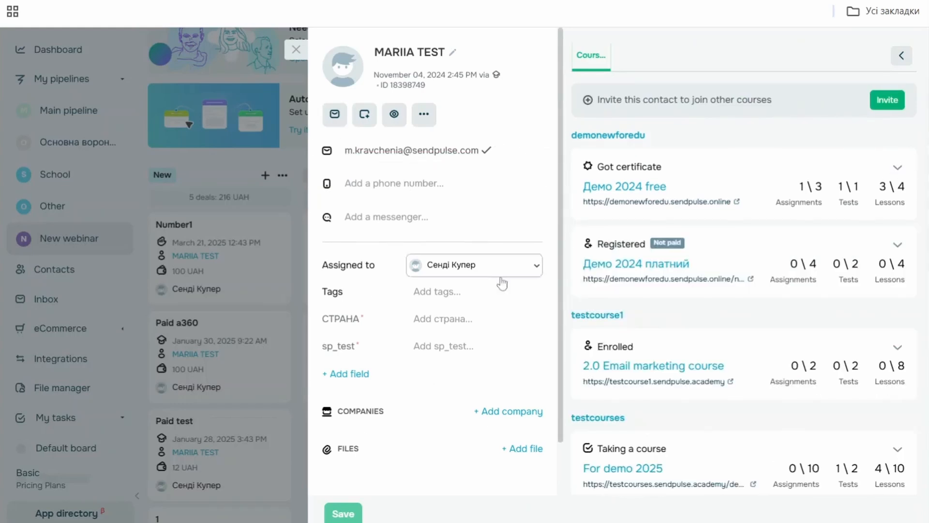
- Look at the contact's phone, messenger and other editable fields, and close the contact card and the Number1 deal
left_click(451, 184)
left_click(383, 233)
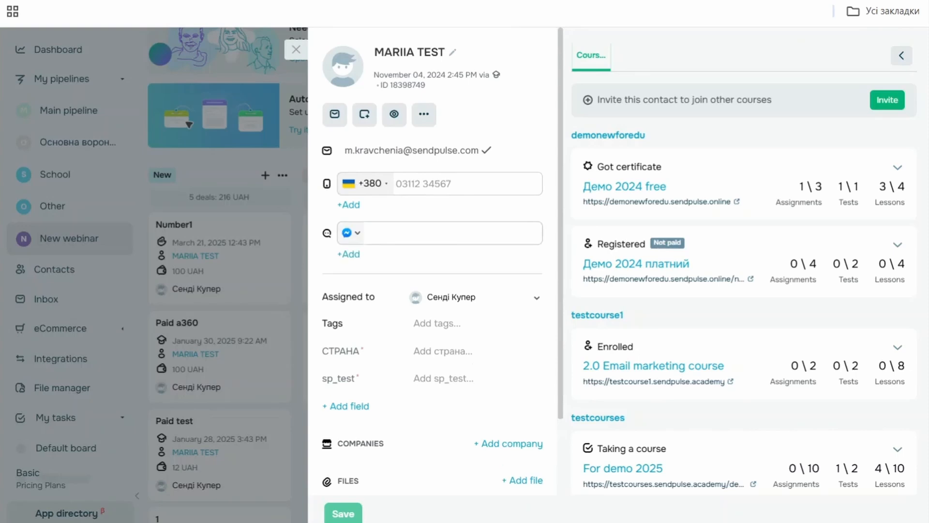
scroll(439, 301, "down", 2)
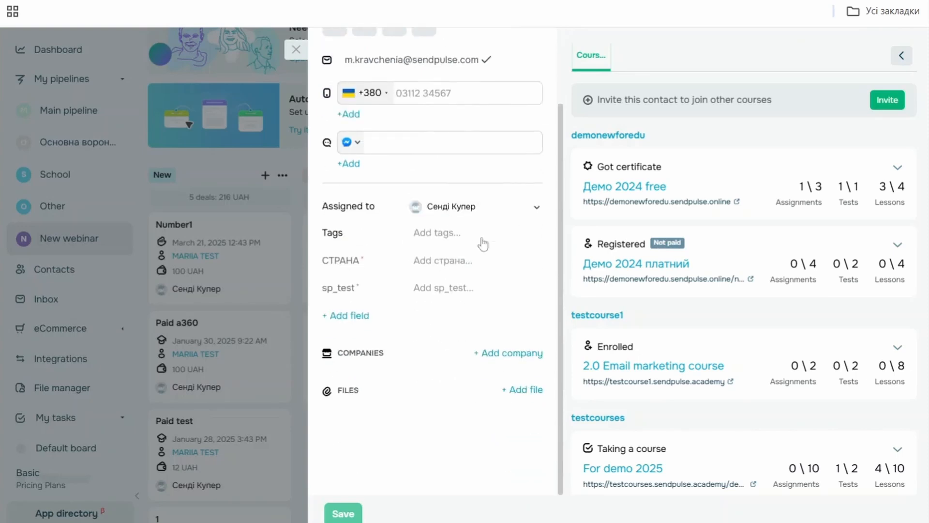
scroll(466, 260, "up", 2)
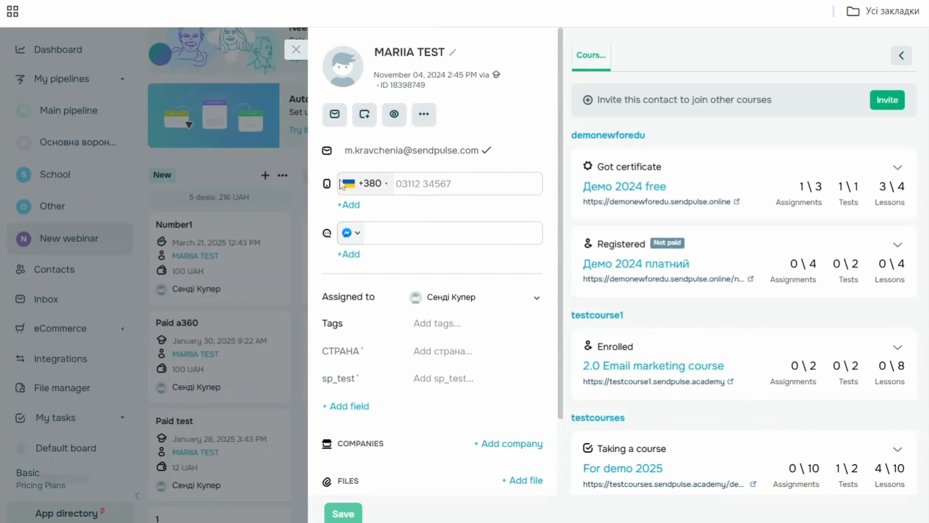
left_click(296, 49)
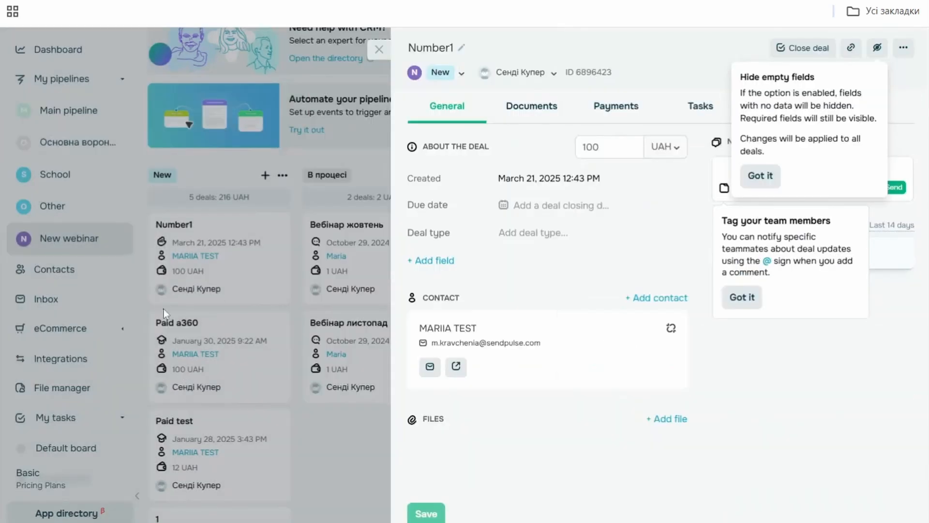
left_click(379, 49)
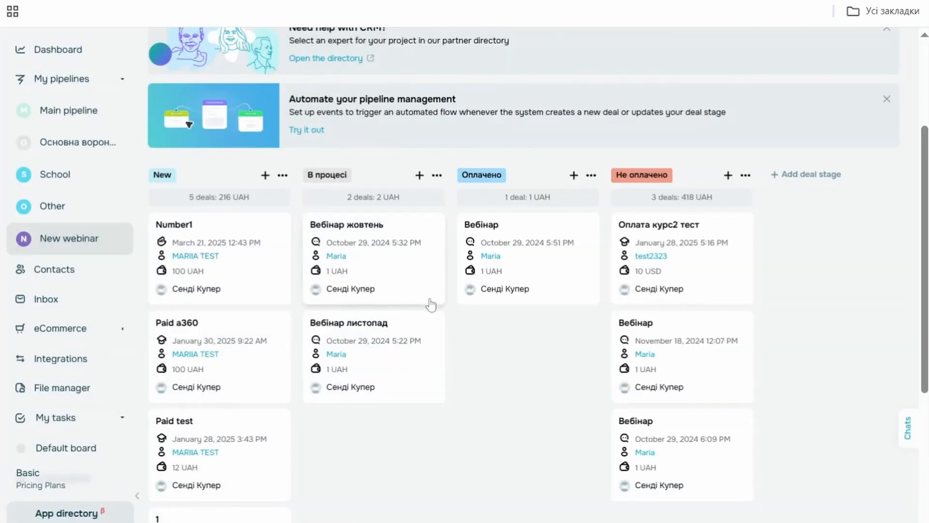
- Move a deal from the New stage to the Оплачено stage of the New webinar pipeline
scroll(370, 268, "down", 3)
left_click_drag(206, 268, 490, 273)
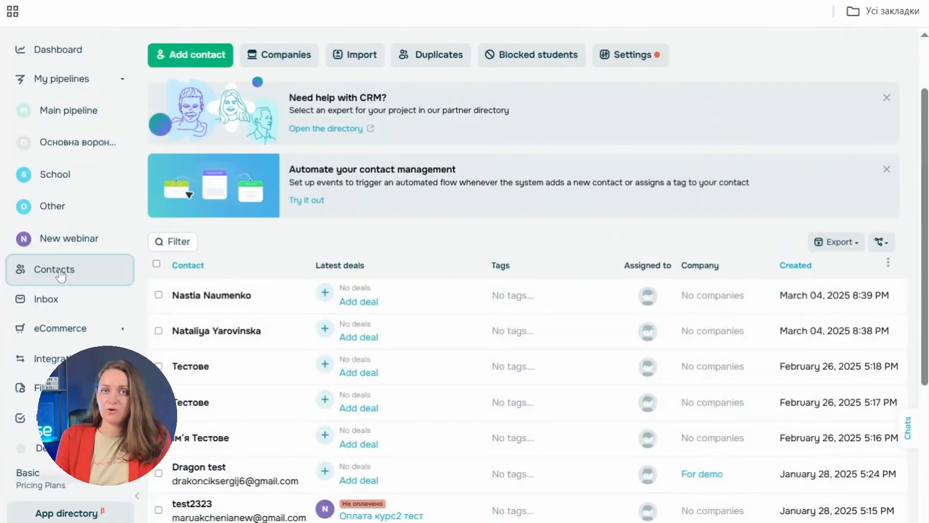
- Check the formats and destinations available for exporting the CRM contacts, and close the list of options
scroll(434, 183, "up", 1)
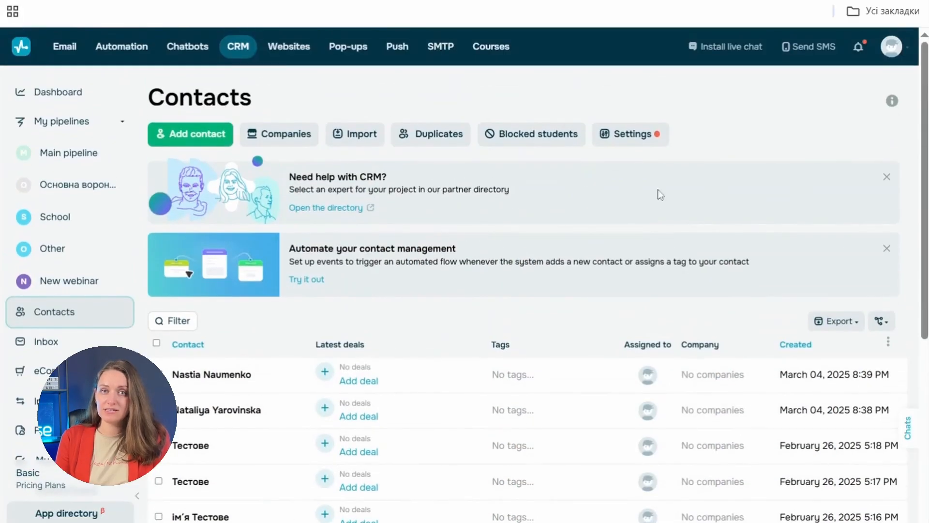
left_click(817, 331)
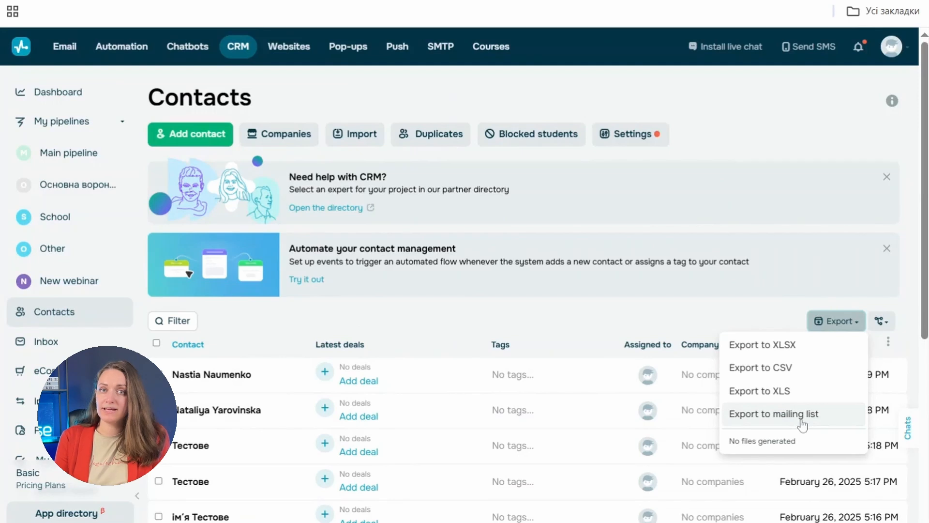
left_click(157, 330)
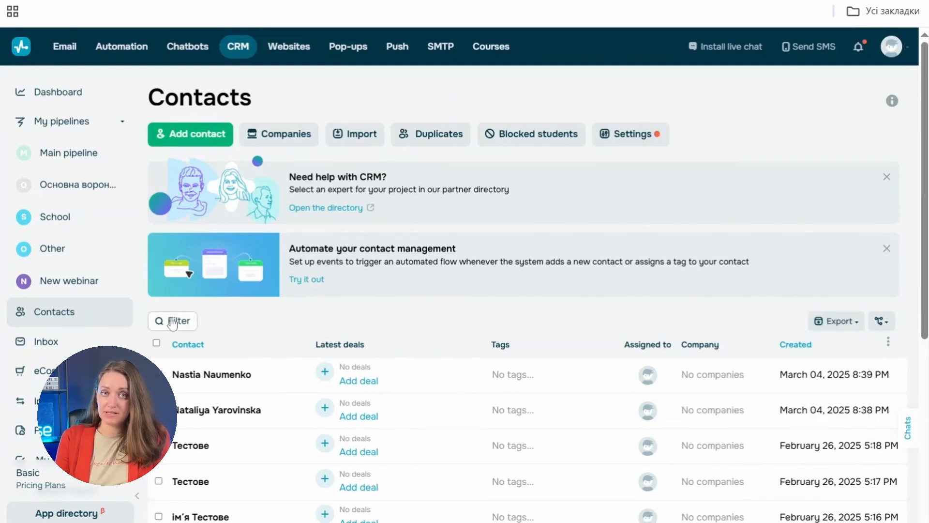
- Look at the contact list's saved filters and the new filter conditions, and close the filter without applying it
left_click(169, 323)
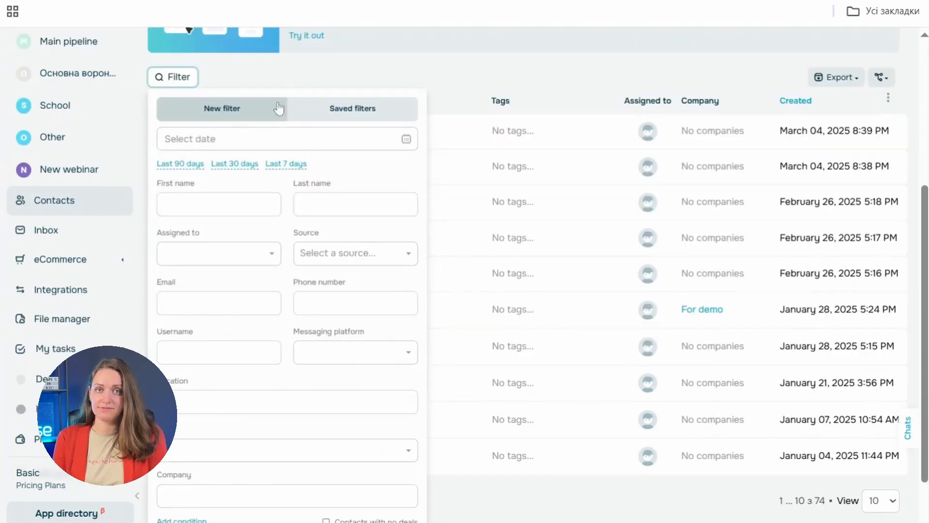
left_click(377, 119)
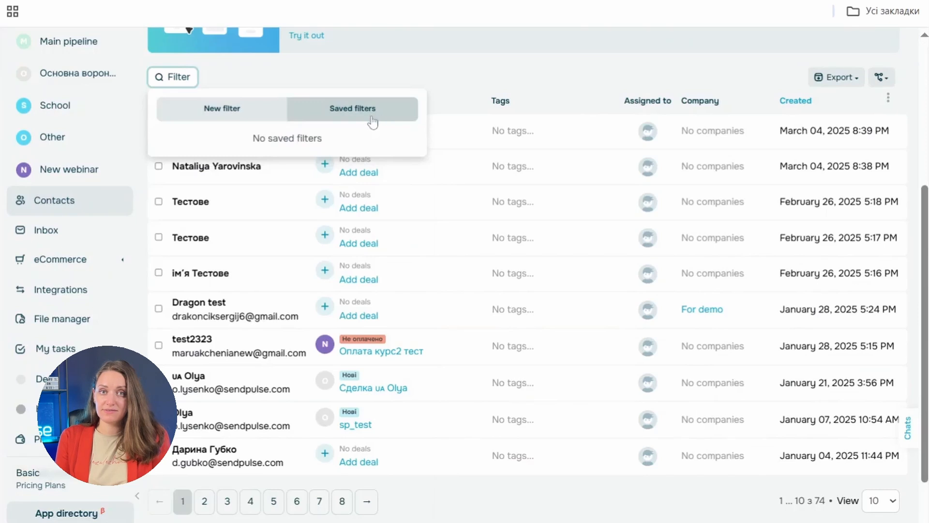
left_click(257, 119)
scroll(289, 211, "down", 1)
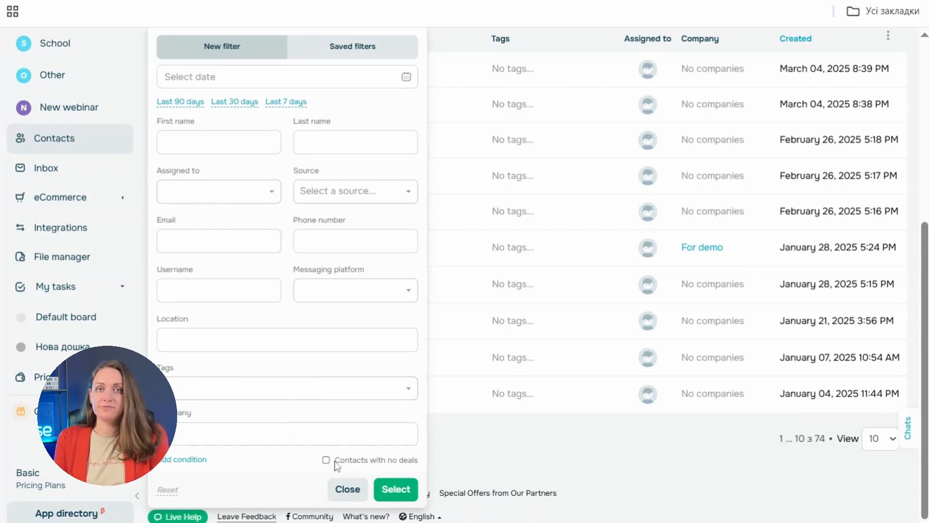
left_click(346, 488)
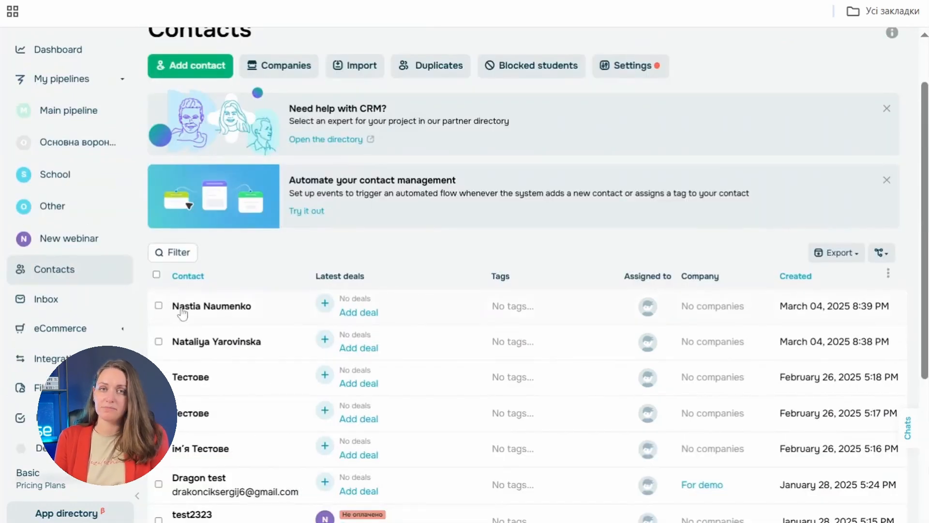
- Open the card of the most recently created contact in the list and look at its chat
scroll(239, 277, "down", 5)
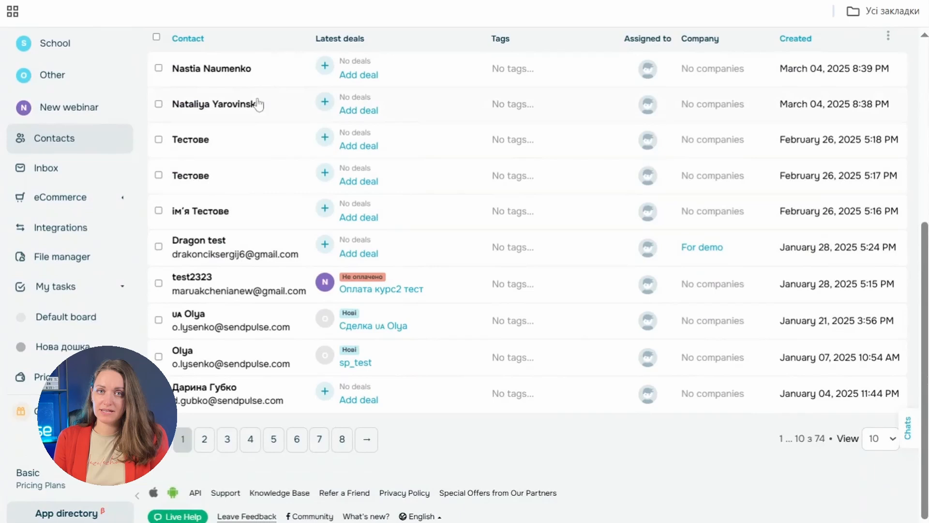
left_click(244, 72)
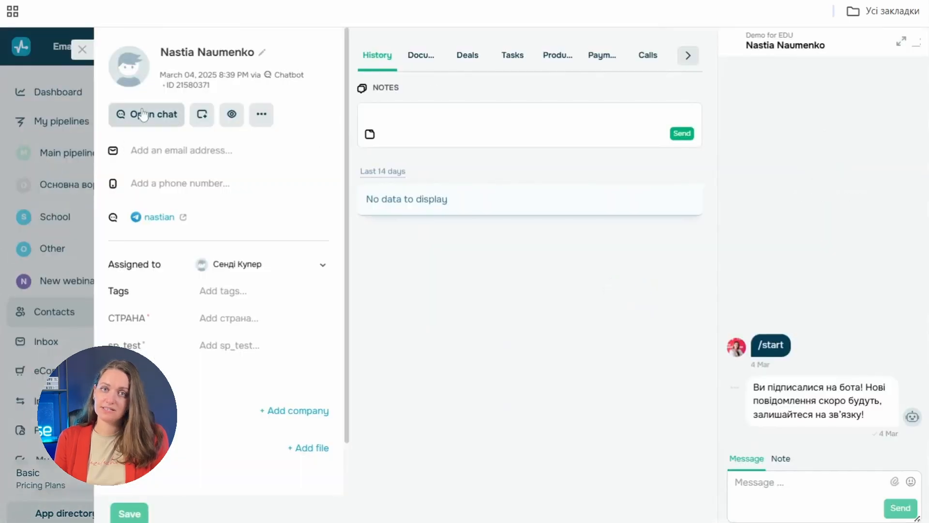
left_click(169, 115)
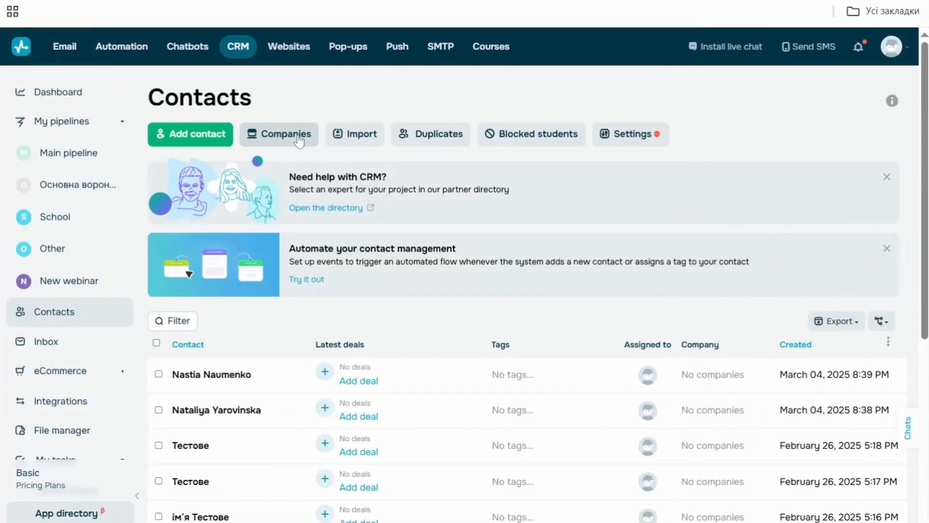
- Review the companies list and the new company form with its employee search, and return to the contacts without adding a company
left_click(299, 138)
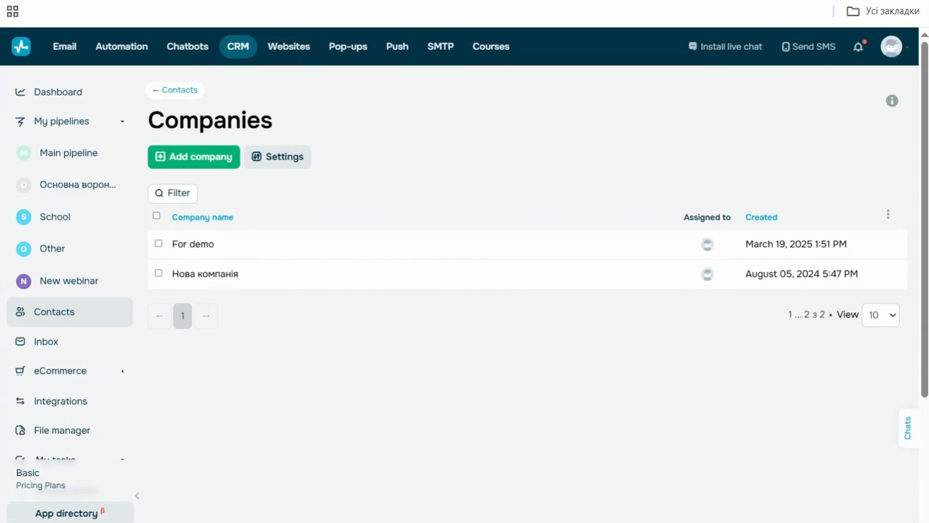
left_click(214, 160)
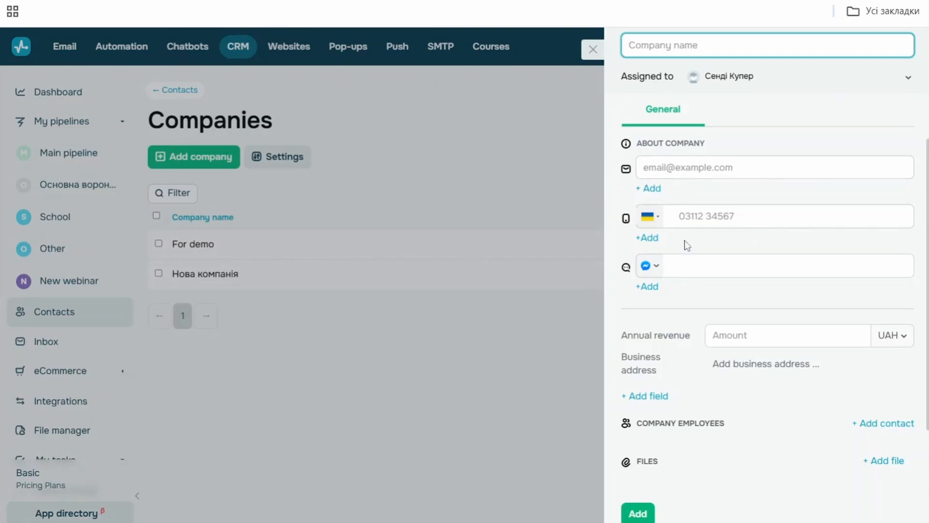
scroll(768, 291, "down", 2)
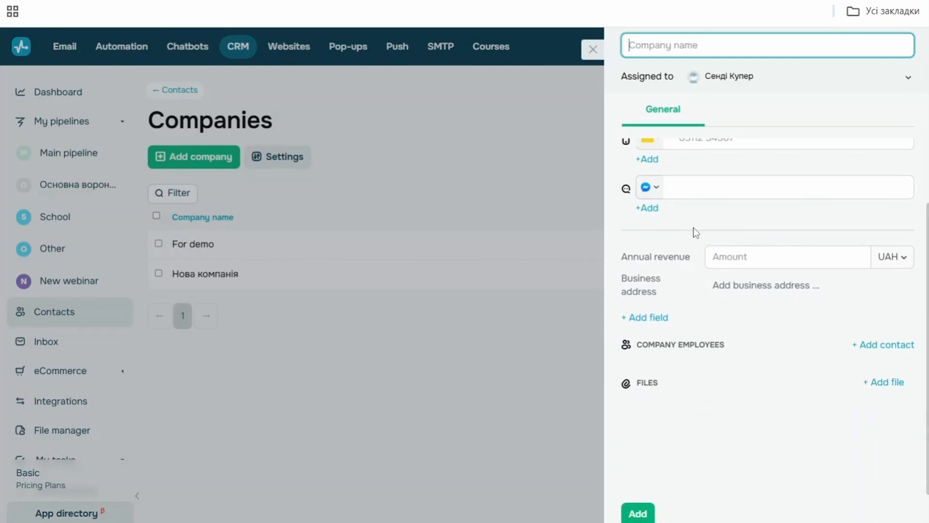
left_click(882, 345)
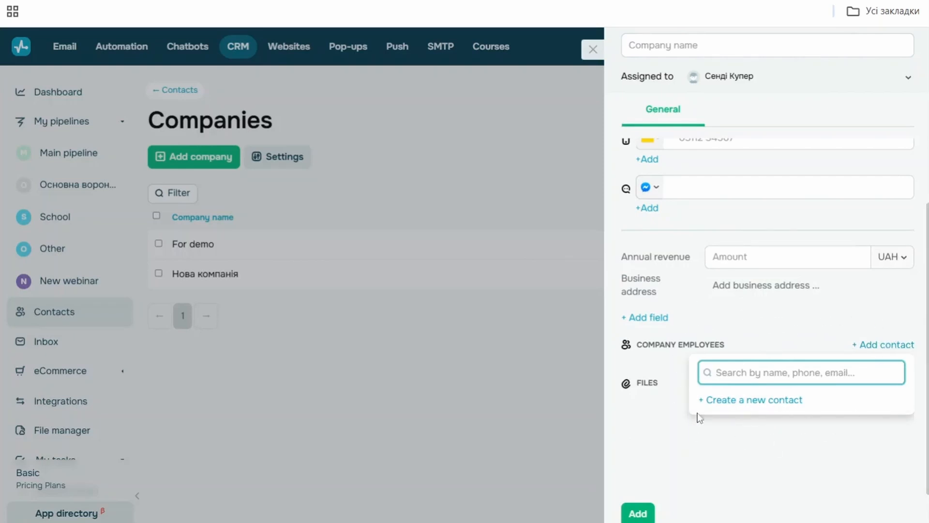
left_click(591, 50)
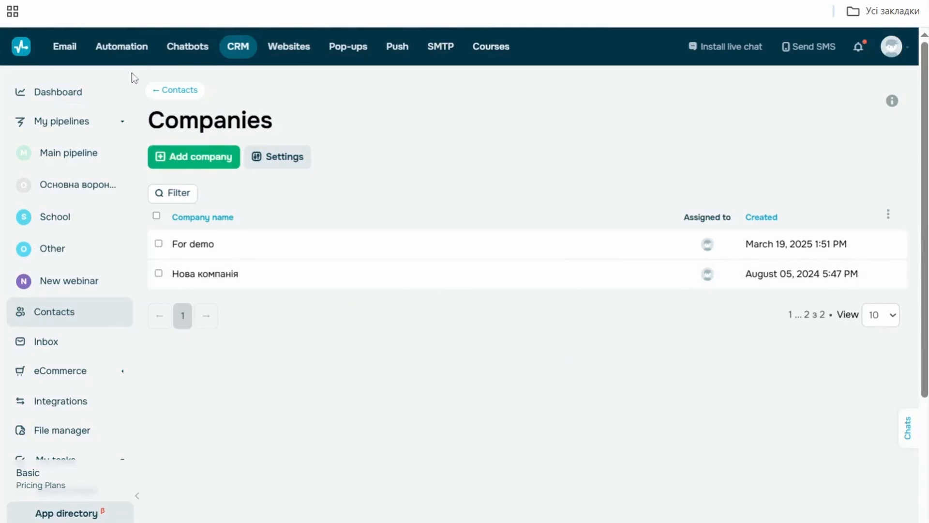
left_click(177, 90)
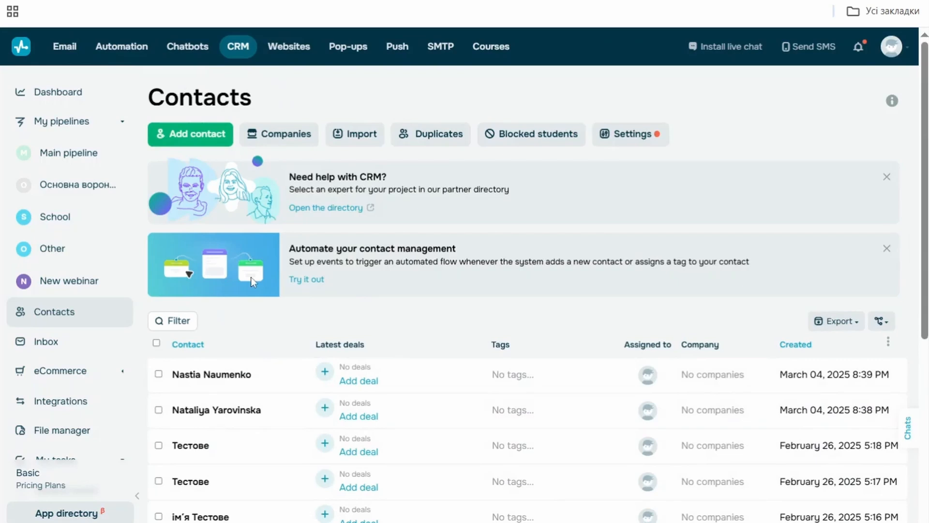
- Look through the contact import parameters, from file upload to assignee, and return to the contacts
left_click(355, 134)
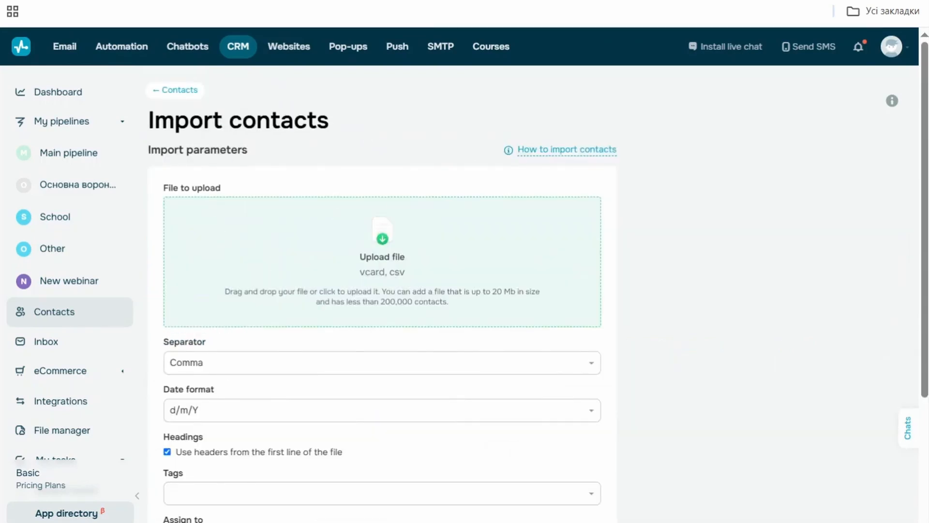
scroll(343, 321, "down", 3)
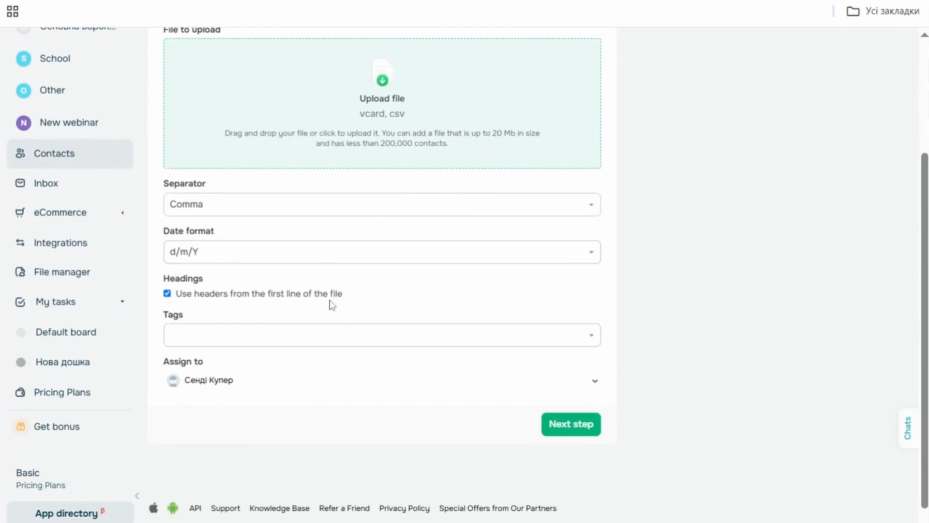
scroll(328, 302, "up", 3)
left_click(179, 90)
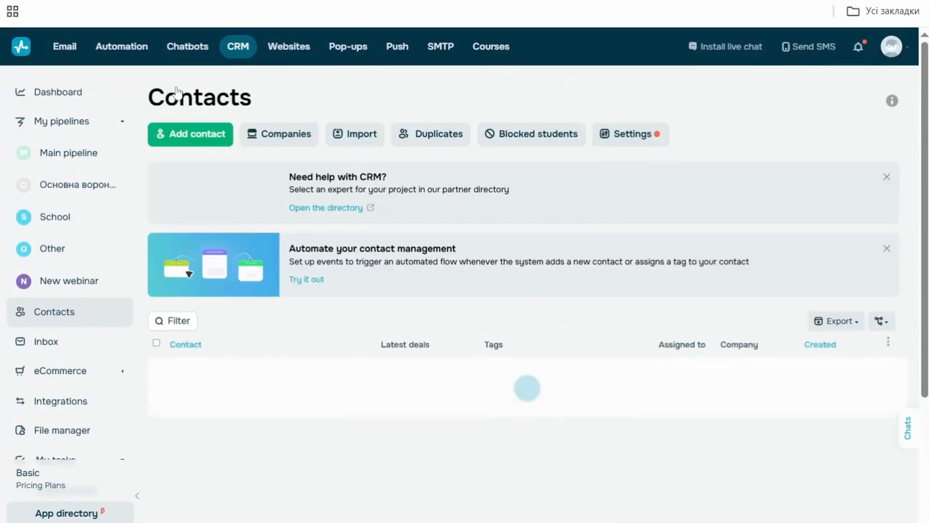
- Check the options for merging duplicate contacts and the list of blocked students, and return to the contacts
left_click(430, 133)
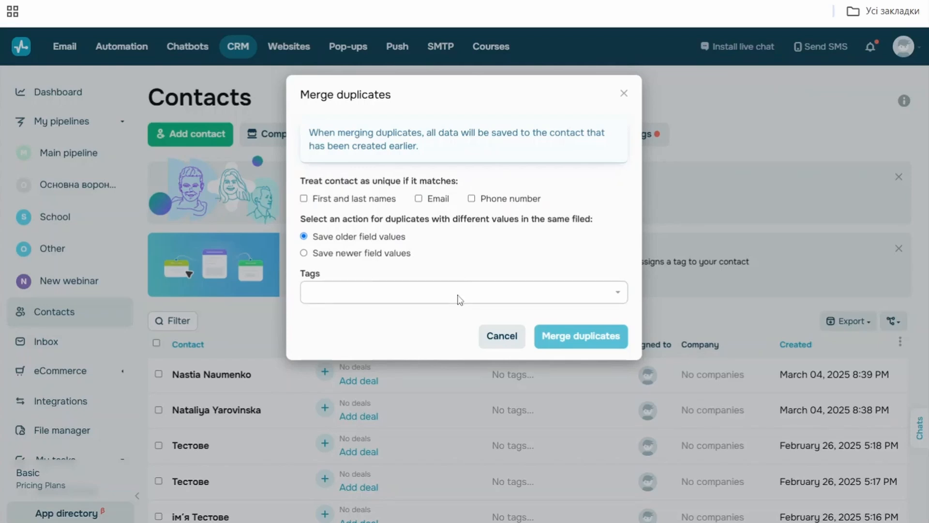
left_click(624, 94)
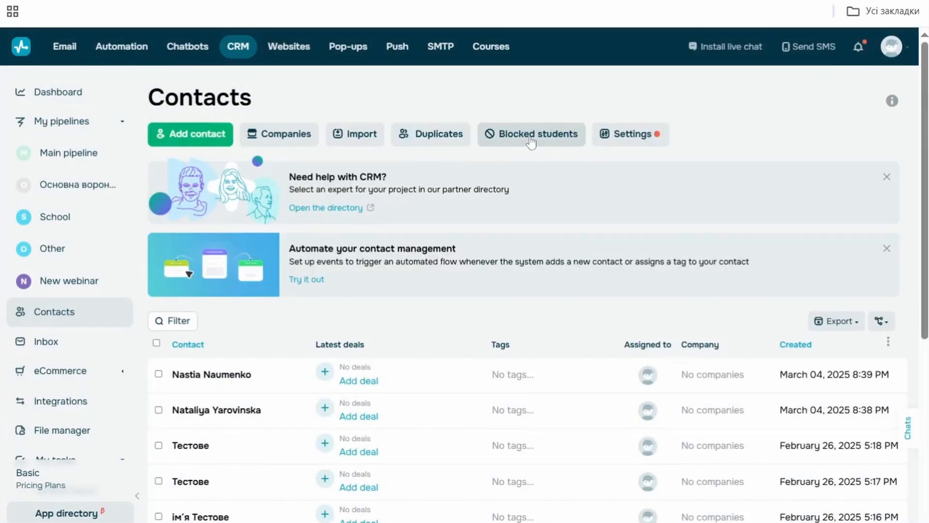
left_click(530, 141)
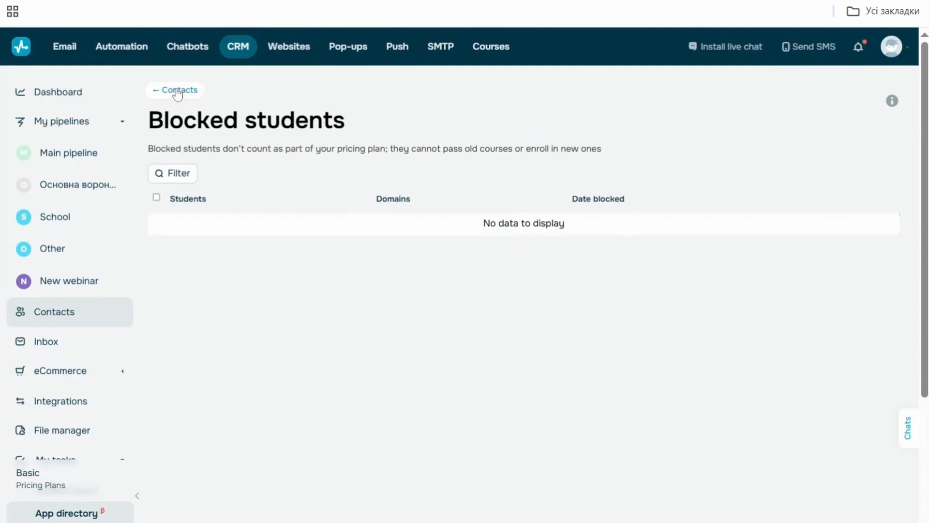
left_click(177, 93)
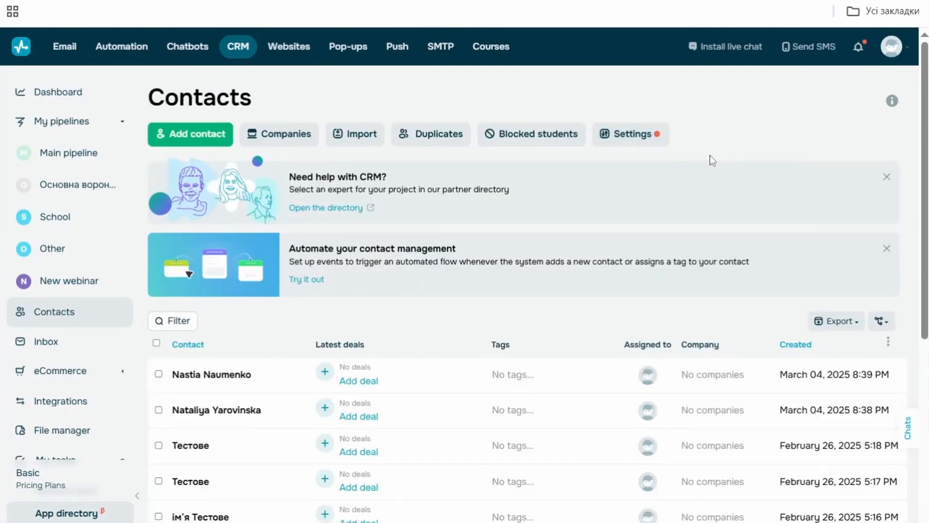
- Look at the general contact settings and examine the full list of contact fields
scroll(710, 160, "down", 3)
scroll(710, 162, "up", 3)
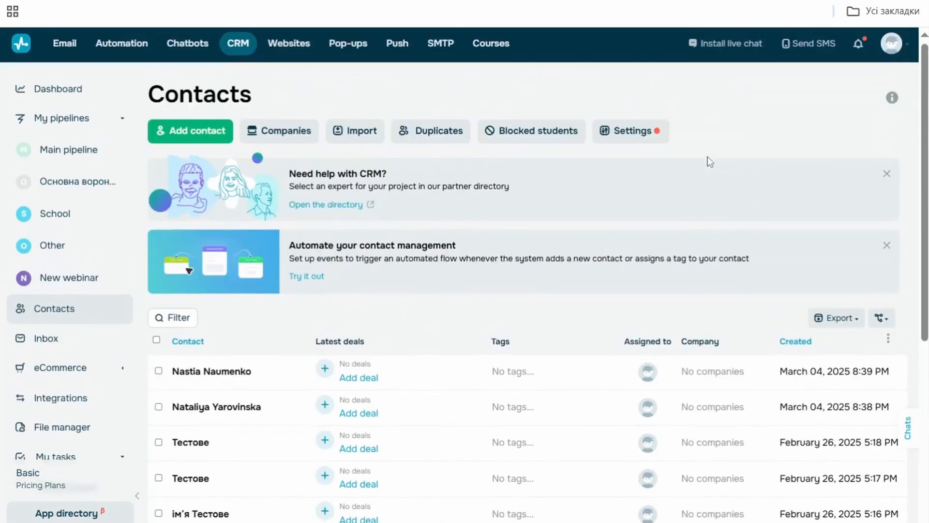
scroll(709, 161, "up", 1)
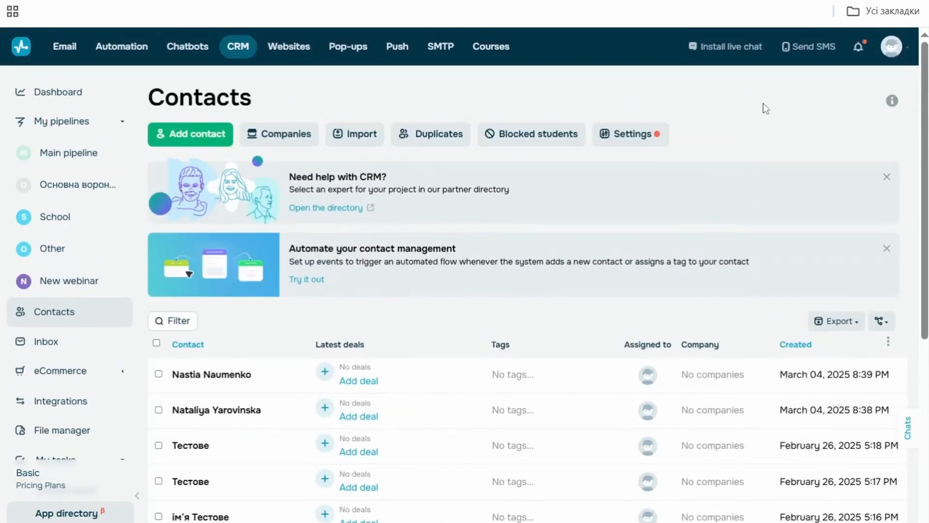
left_click(630, 139)
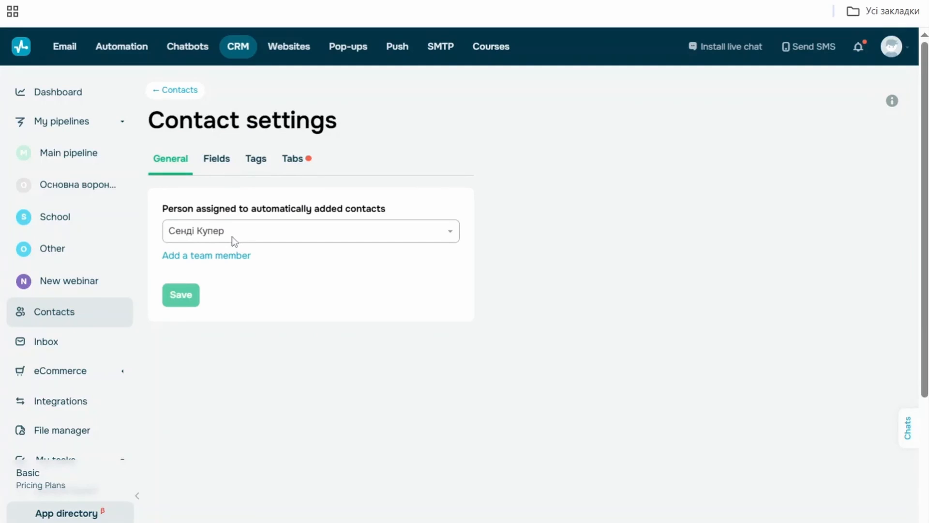
left_click(211, 160)
scroll(322, 174, "down", 5)
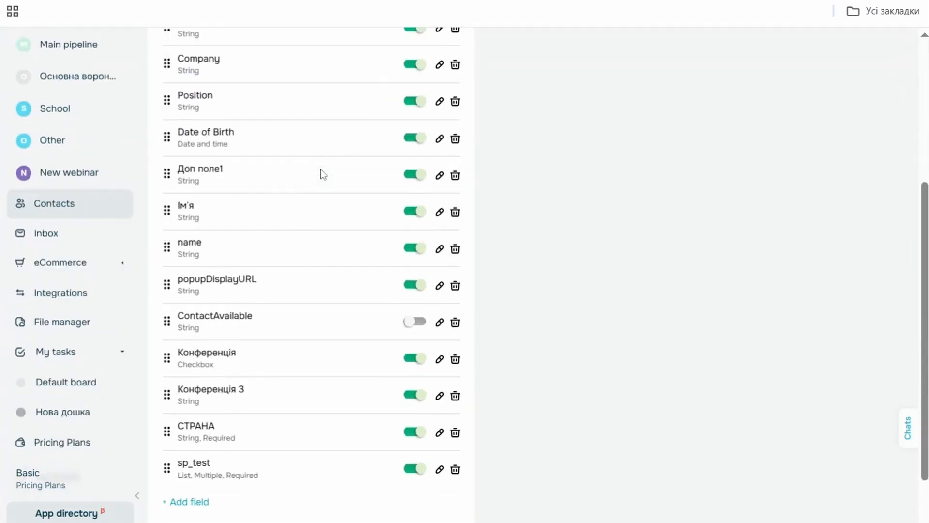
scroll(322, 176, "down", 2)
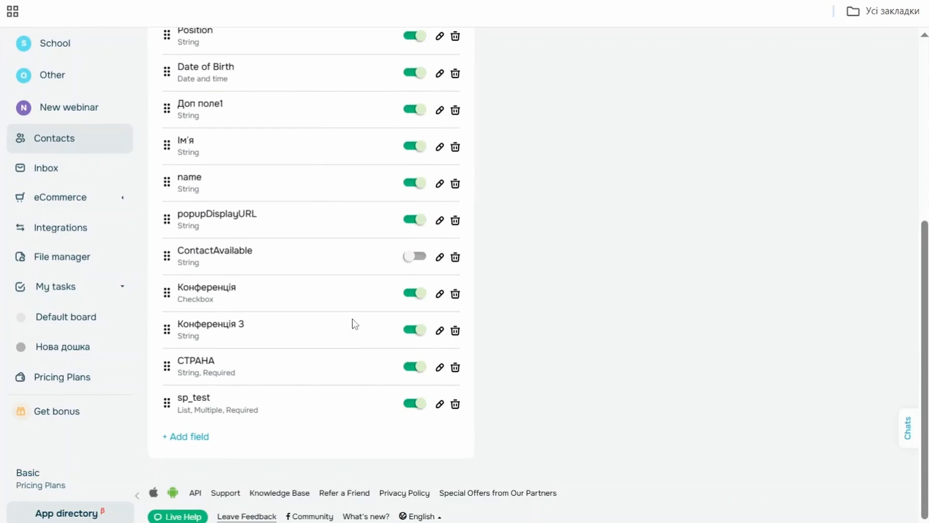
scroll(353, 320, "down", 5)
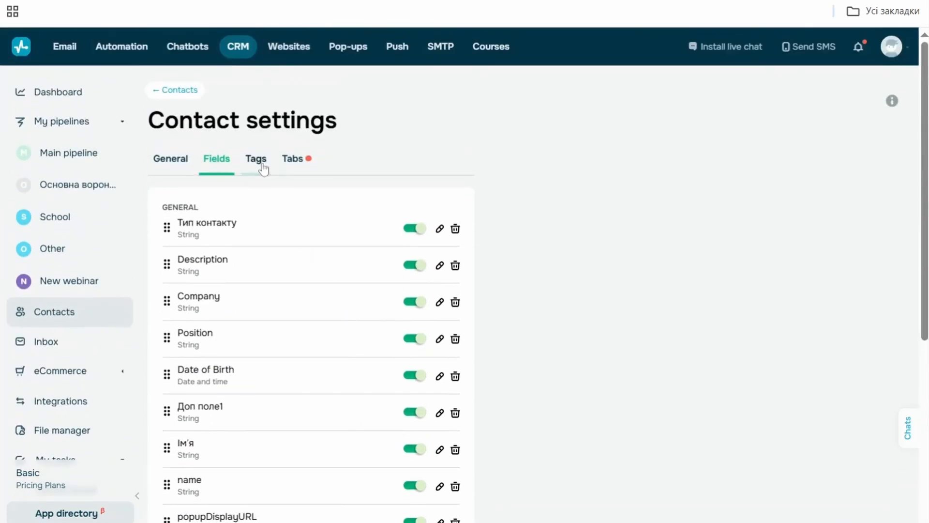
- Review the contact tags and the tabs configured for contact cards in the contact settings
left_click(263, 168)
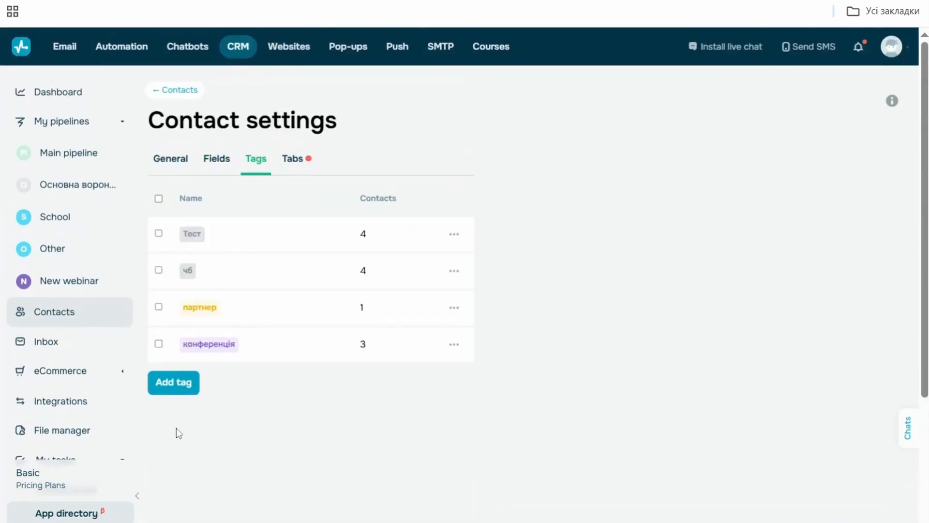
left_click(289, 159)
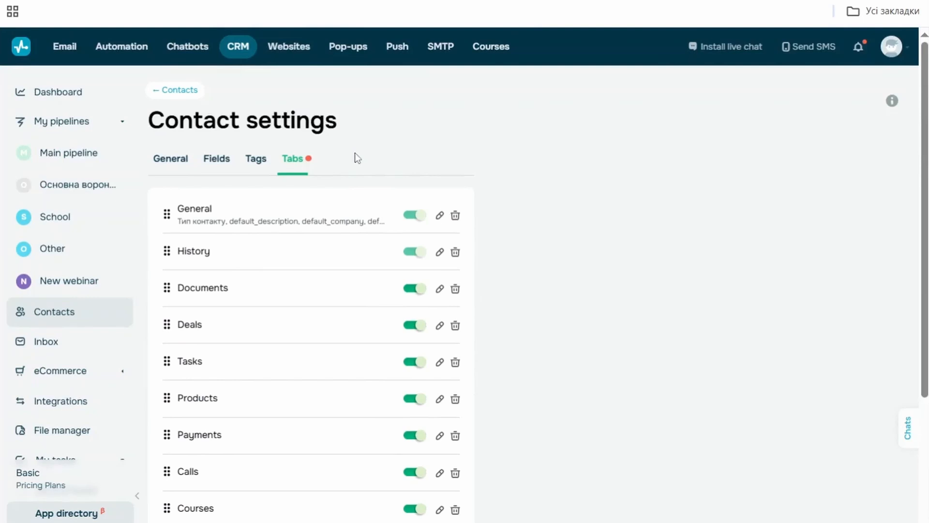
scroll(356, 155, "down", 2)
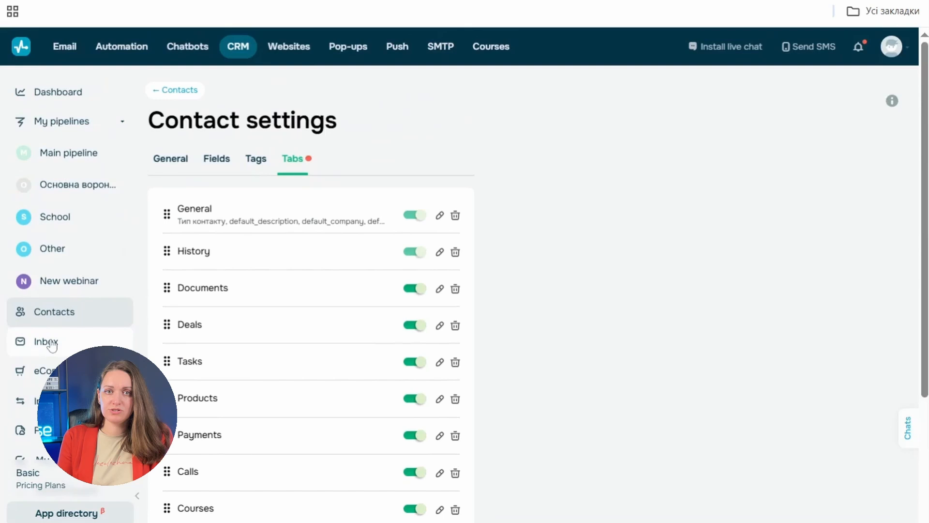
- Open the CRM's email Inbox to view the incoming messages
scroll(51, 346, "down", 4)
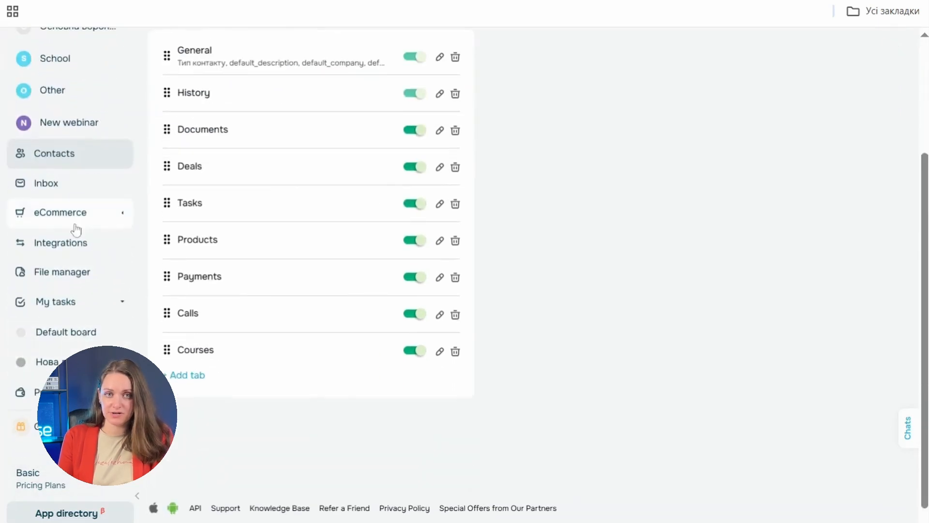
left_click(63, 183)
scroll(206, 196, "up", 2)
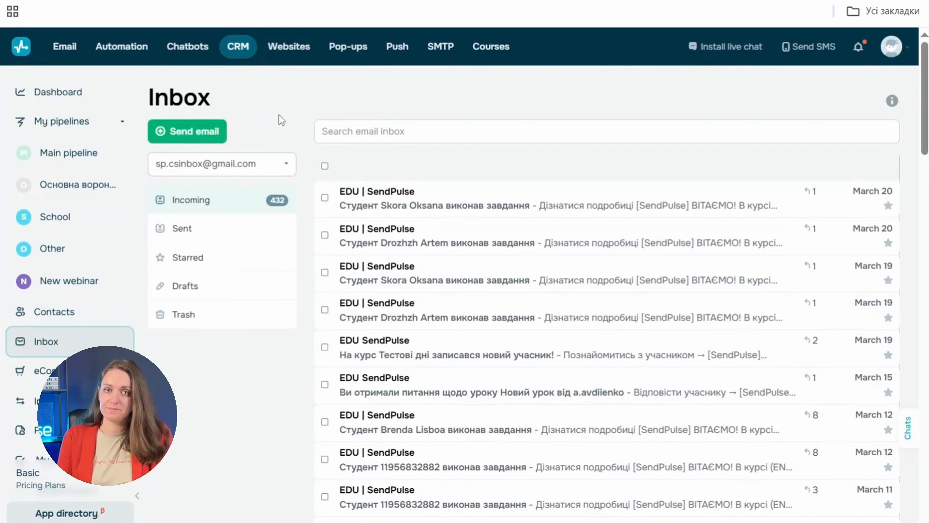
- Check the options for connecting another email inbox through Gmail, accept the data-use terms, and close the form without logging in
left_click(222, 174)
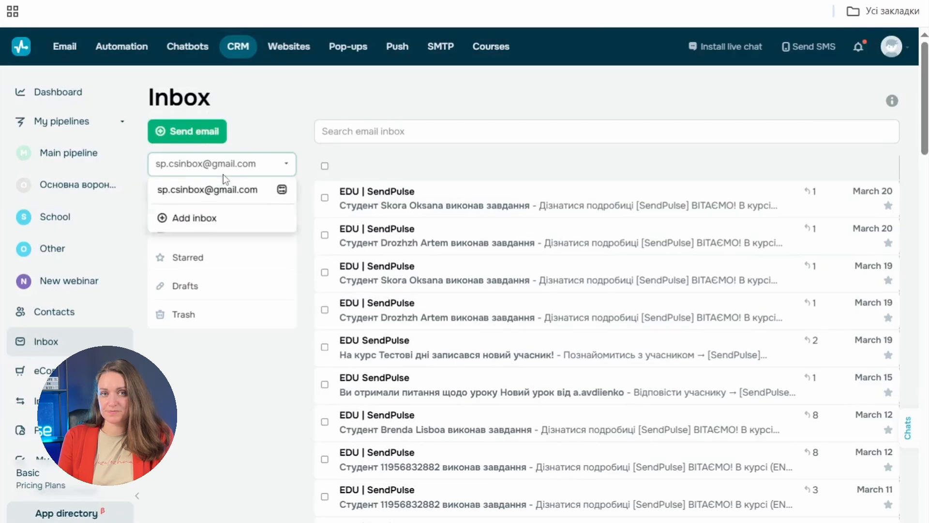
left_click(209, 218)
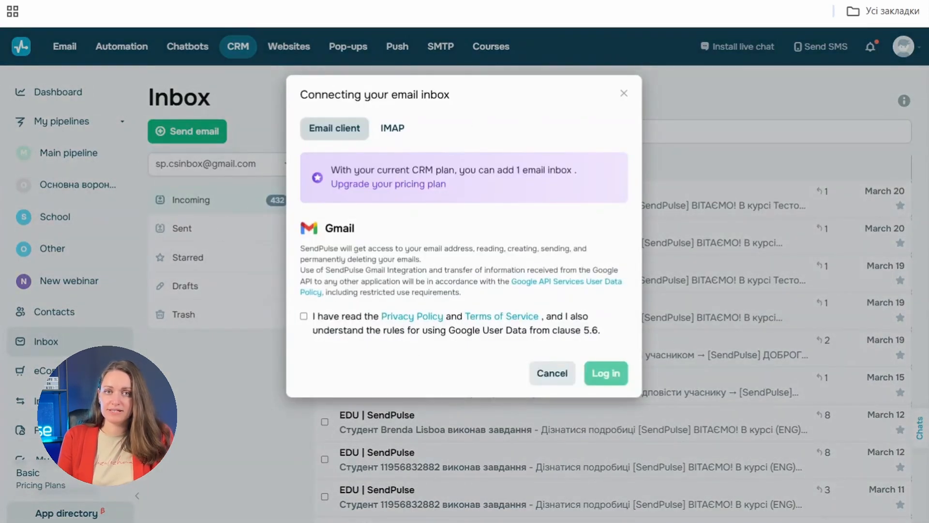
left_click(304, 316)
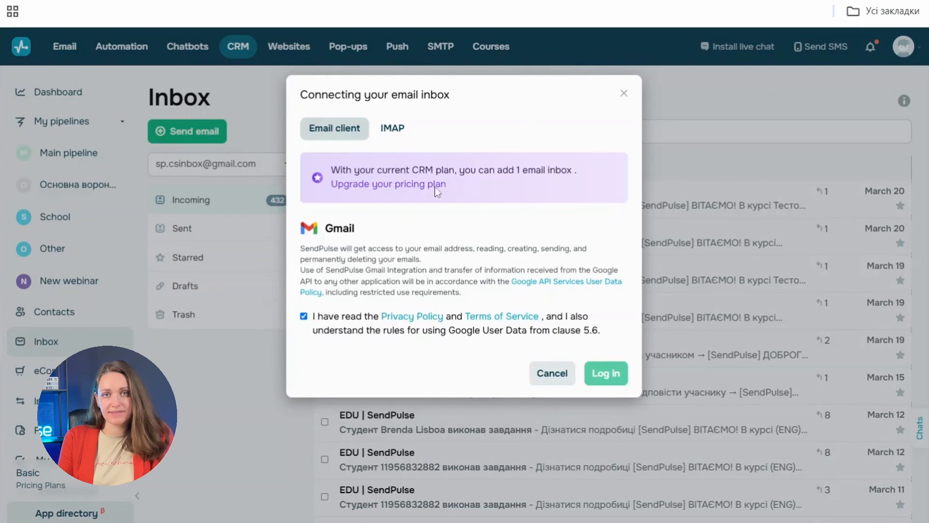
left_click(624, 94)
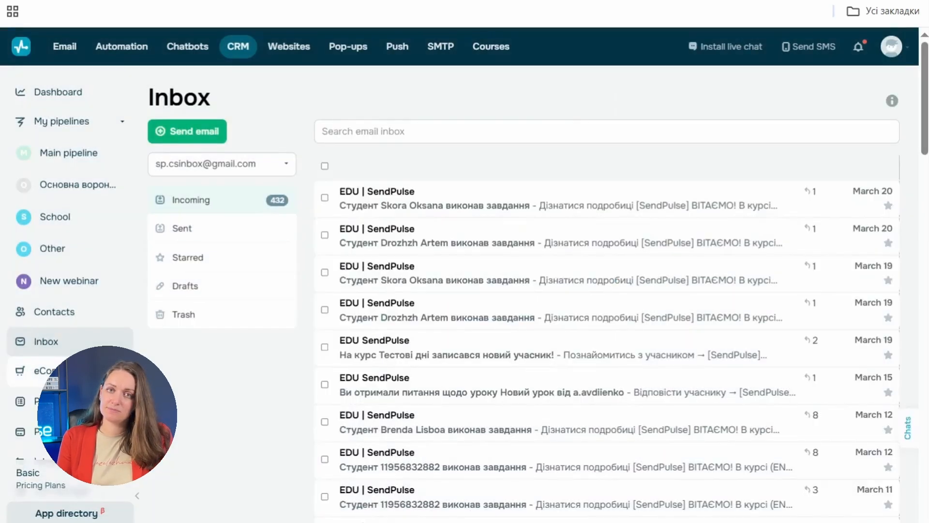
- Look at the CRM's product list and open the list of payments
scroll(80, 347, "down", 3)
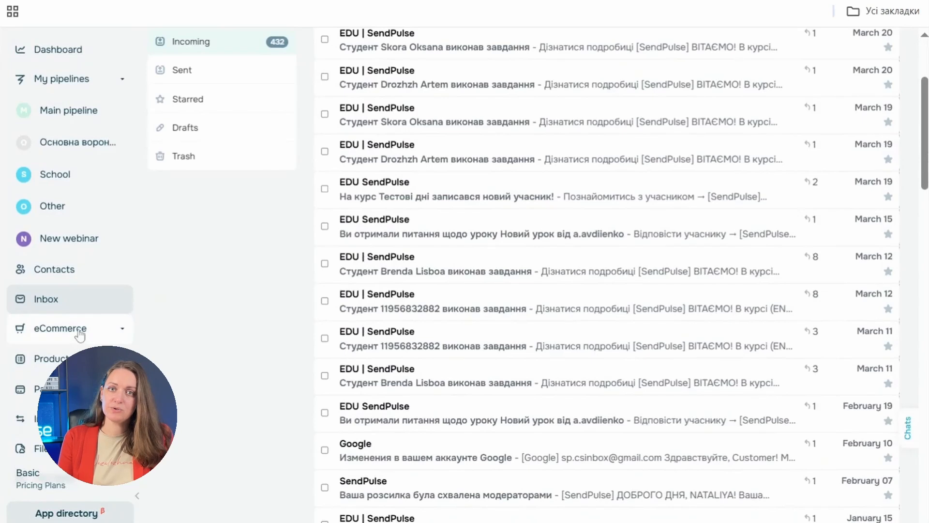
left_click(54, 359)
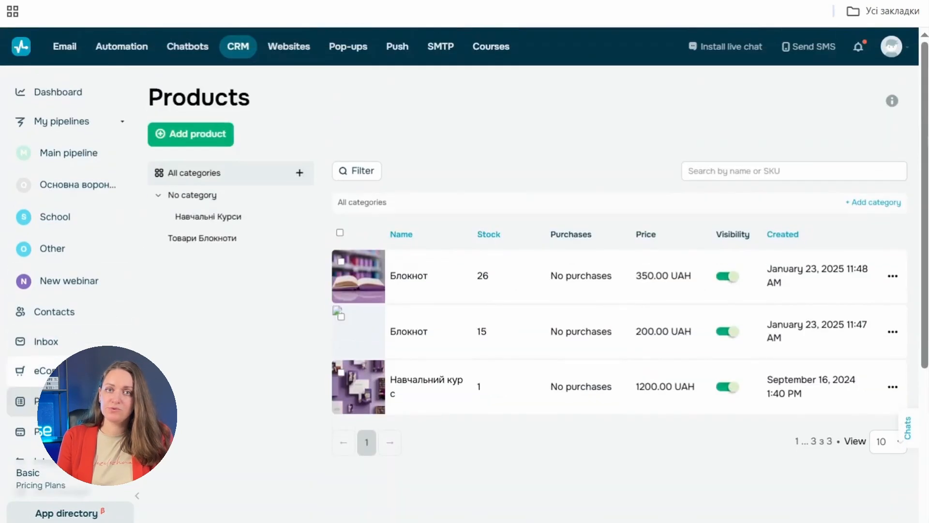
scroll(464, 271, "down", 2)
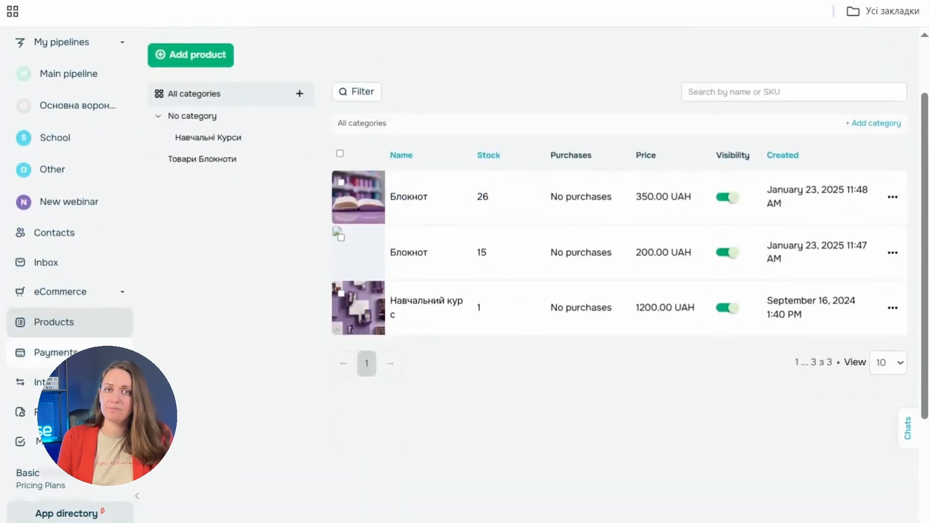
left_click(53, 352)
scroll(646, 172, "up", 2)
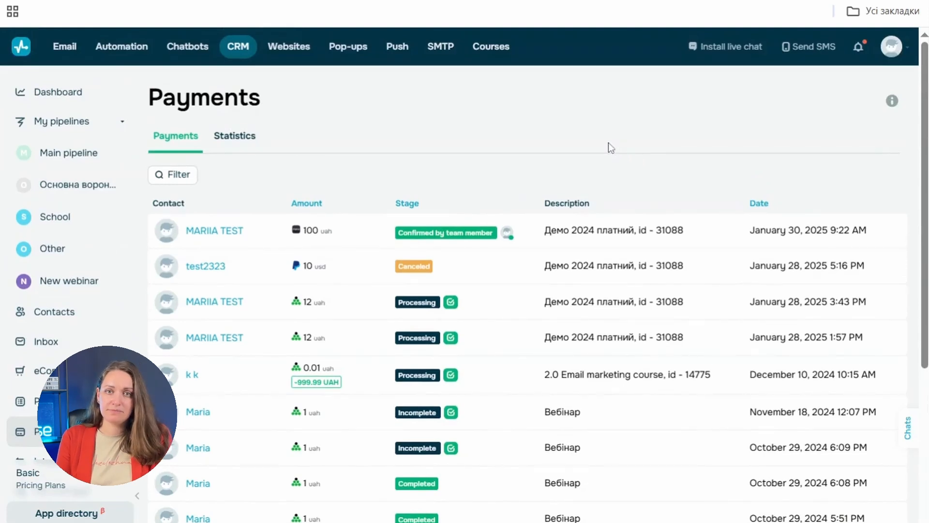
- View the payment statistics, return to the payments, and look through their list
left_click(239, 138)
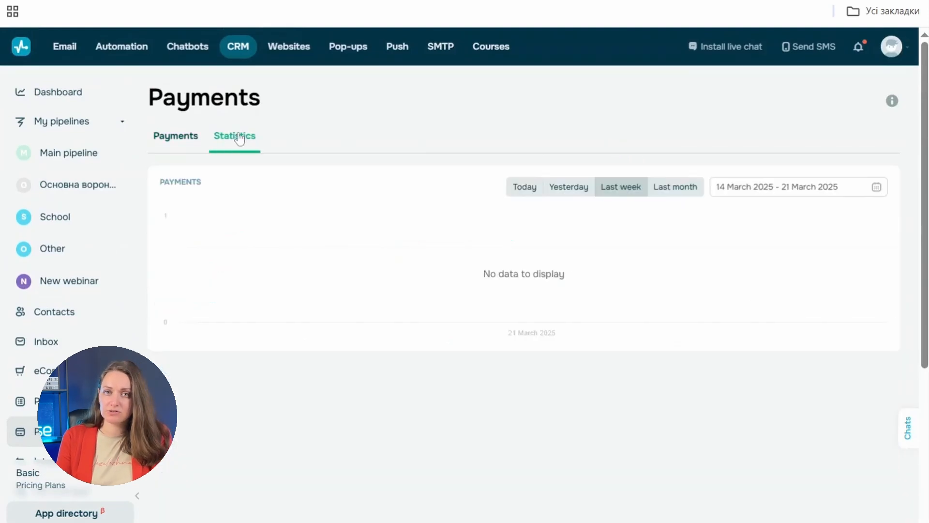
left_click(182, 137)
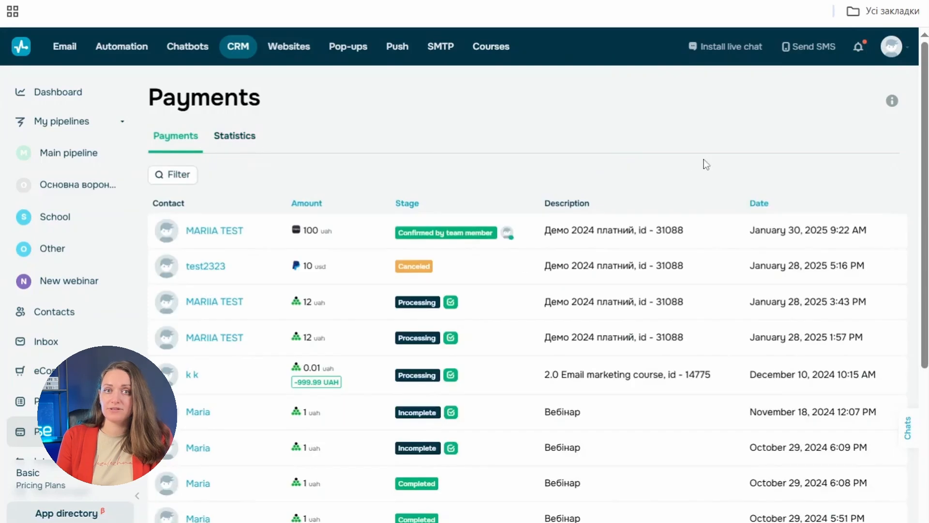
scroll(678, 175, "down", 3)
scroll(367, 113, "up", 3)
- Filter the payments by creation date to the last 90 days
left_click(188, 176)
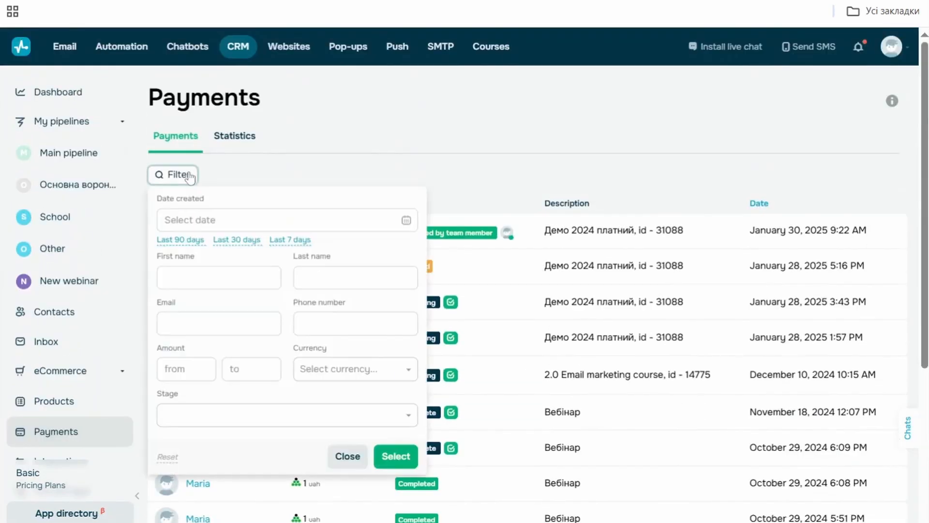
left_click(184, 241)
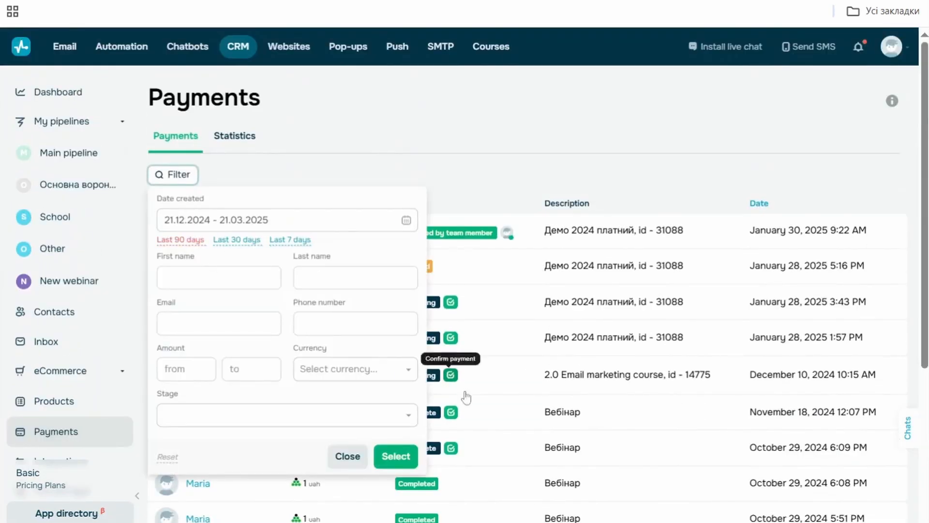
left_click(390, 460)
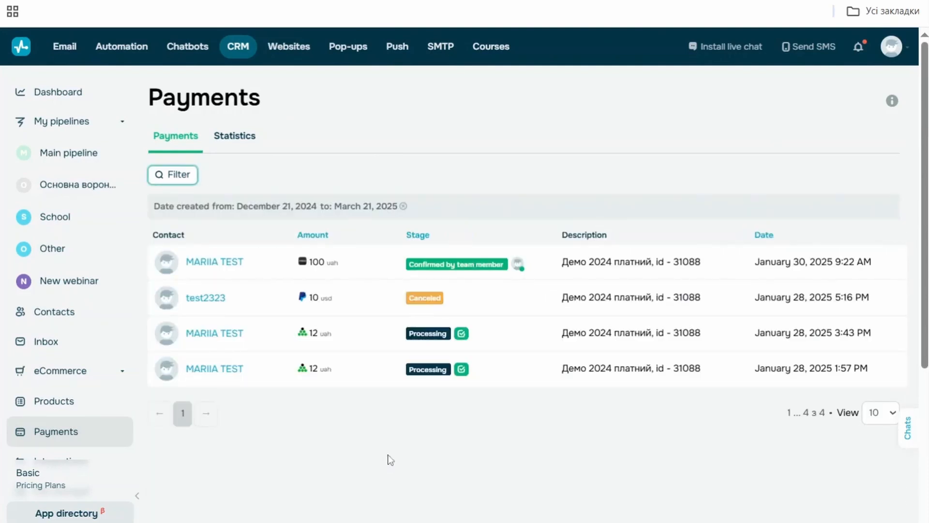
- Return to the products, start adding a physical product, and enter Блокнот as its name
left_click(73, 402)
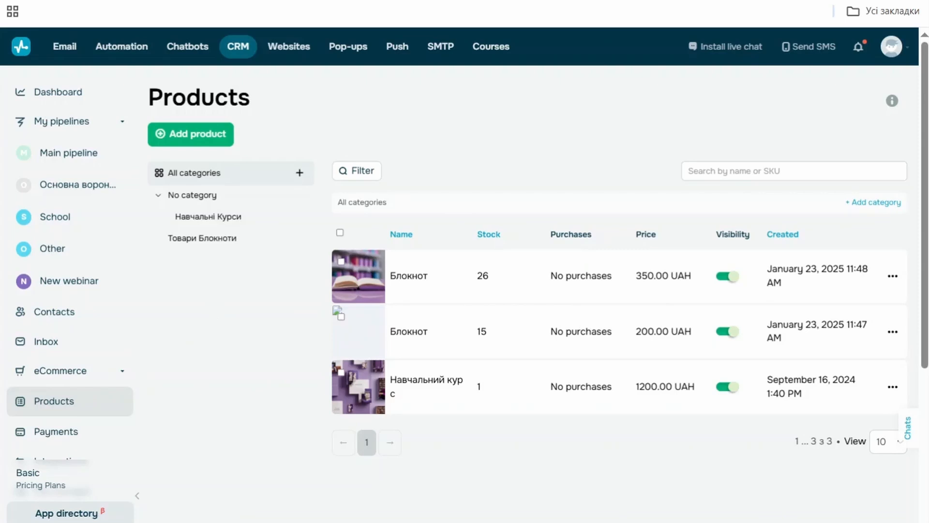
left_click(197, 140)
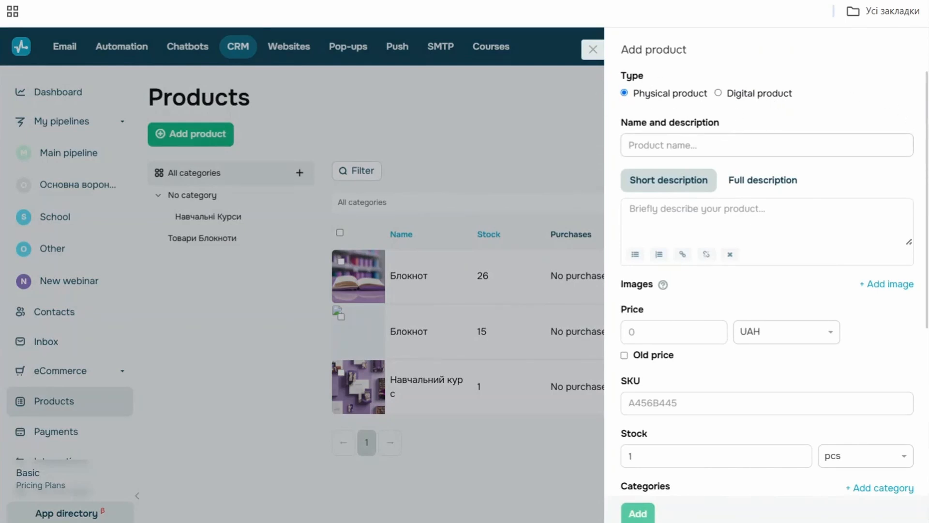
left_click(713, 141)
type("Блокнот")
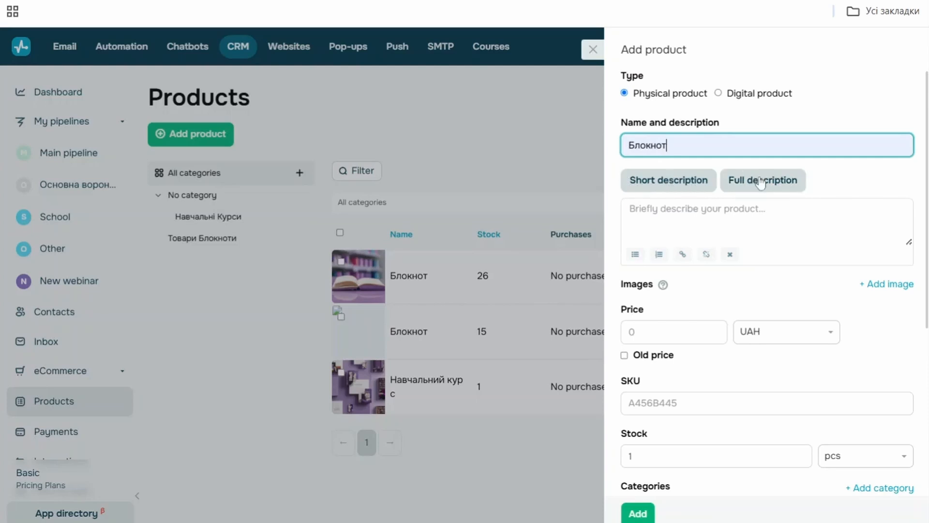
- Examine the new product form's price, SKU, stock unit, category and property fields
scroll(624, 118, "down", 3)
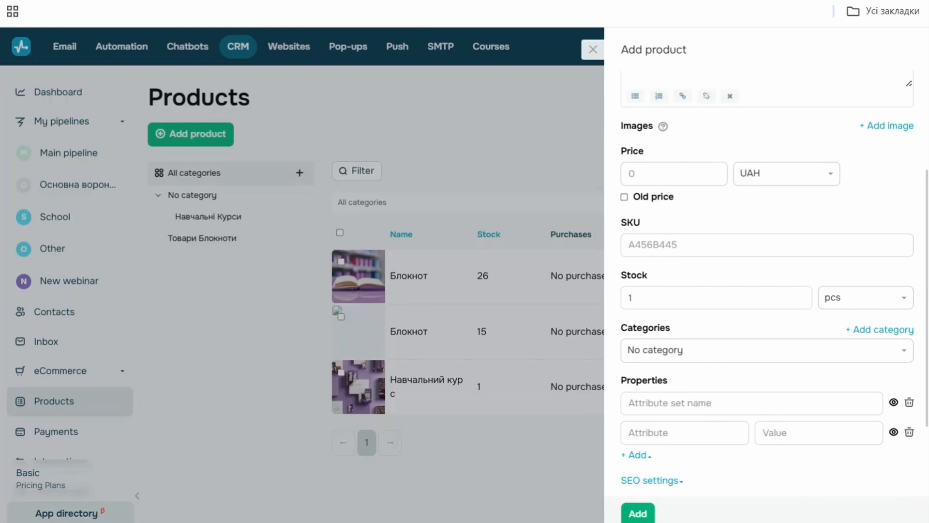
scroll(660, 203, "down", 2)
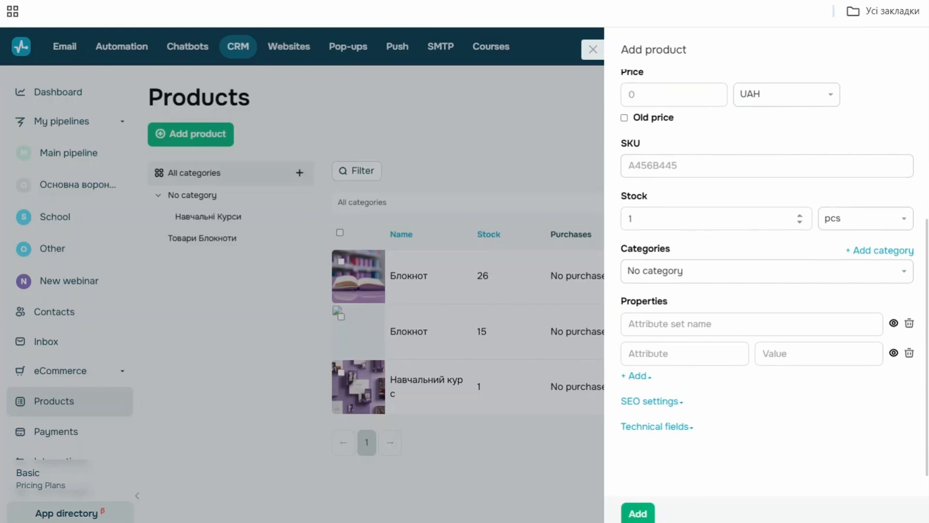
left_click(832, 226)
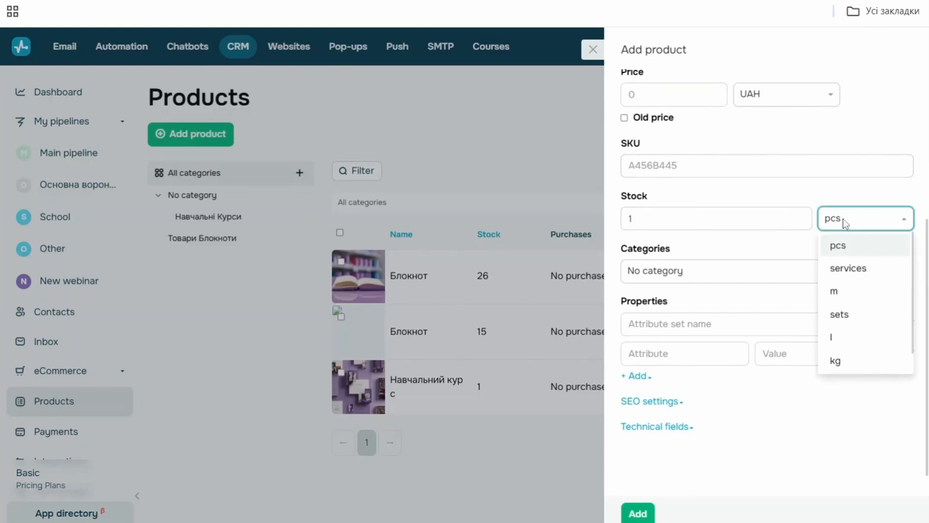
left_click(843, 219)
left_click(766, 272)
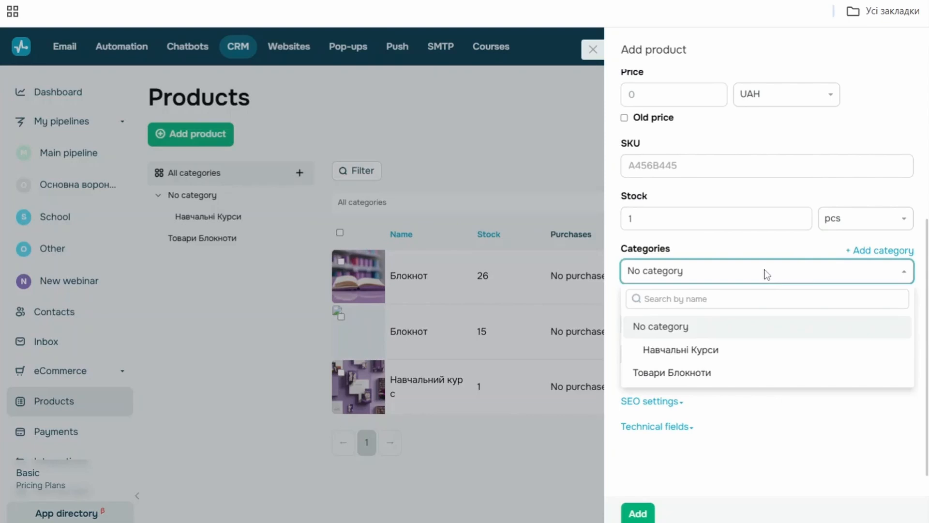
left_click(766, 272)
left_click(674, 323)
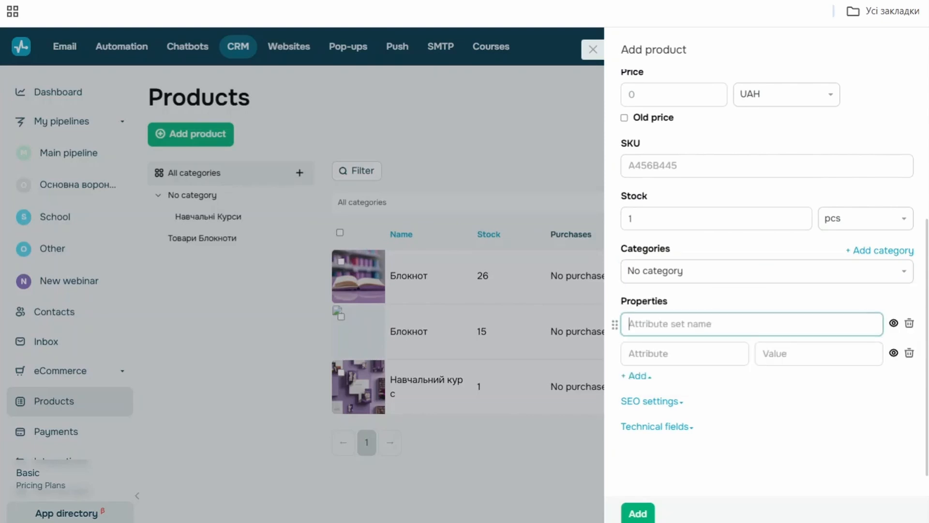
scroll(712, 277, "down", 1)
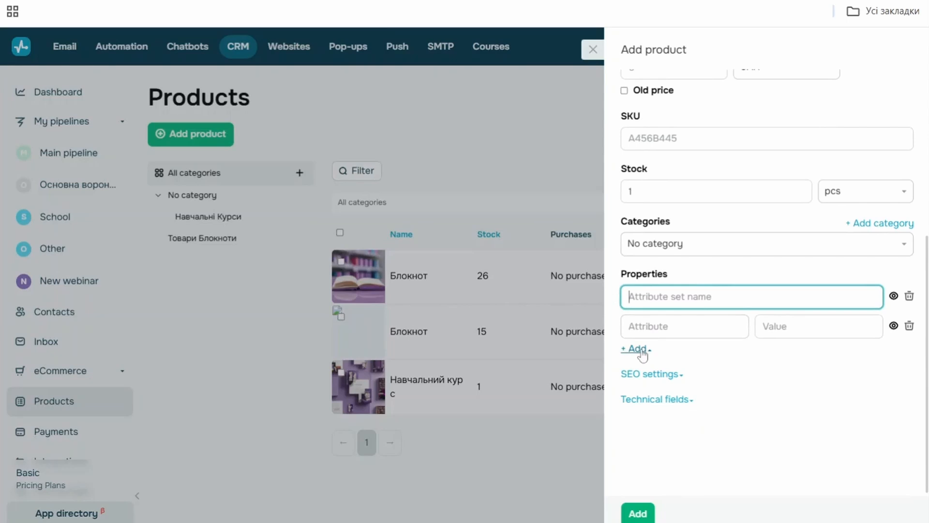
- Examine the SEO settings and technical fields of the new product, and close the form without adding it
left_click(652, 373)
scroll(730, 365, "down", 5)
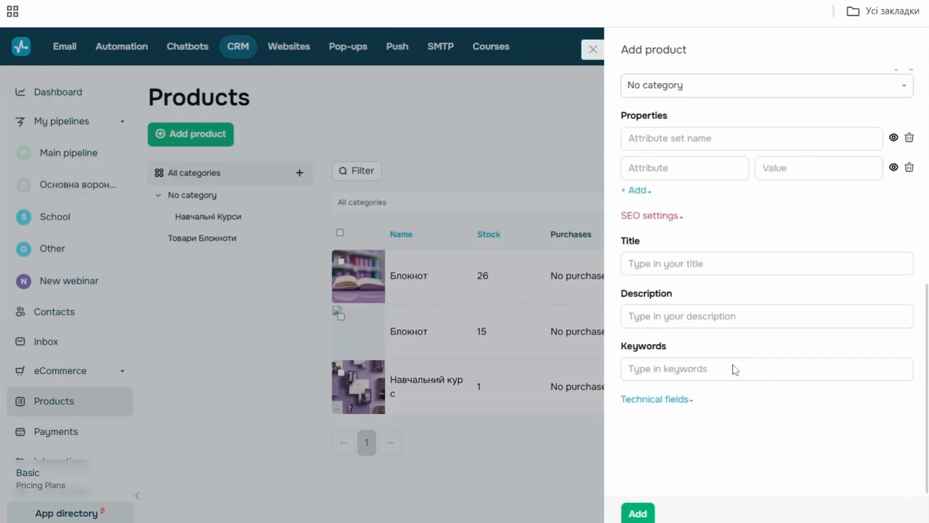
left_click(674, 400)
scroll(739, 346, "down", 1)
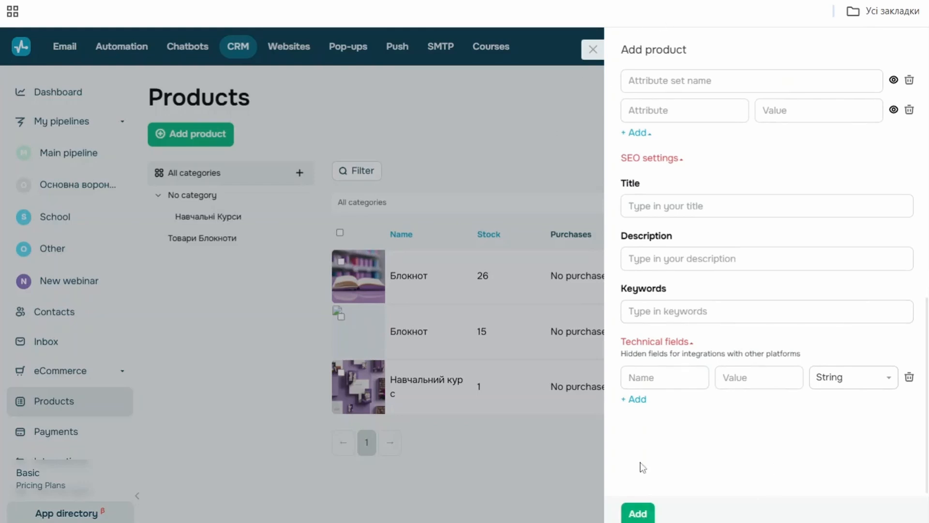
left_click(592, 49)
- Examine the details of the 350 UAH Блокнот product, from description and images to stock, category and properties, and close it
left_click(387, 274)
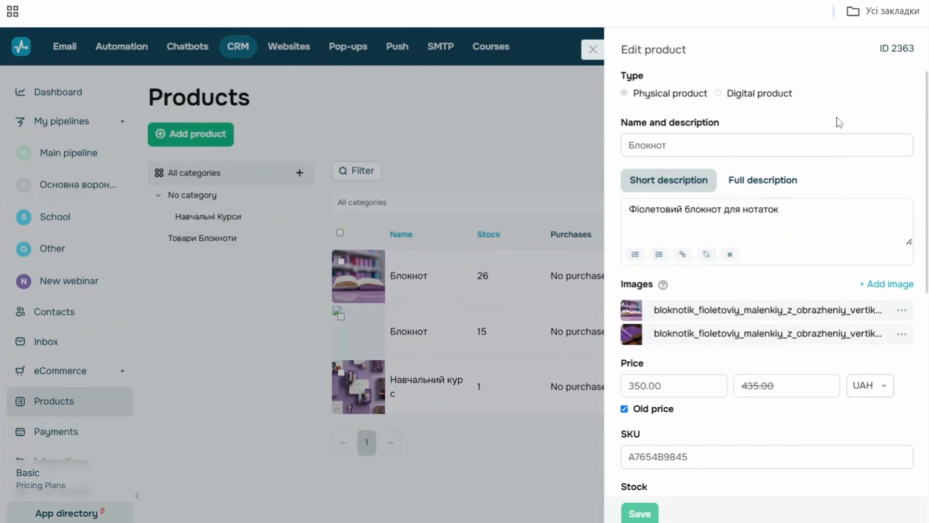
scroll(789, 207, "down", 2)
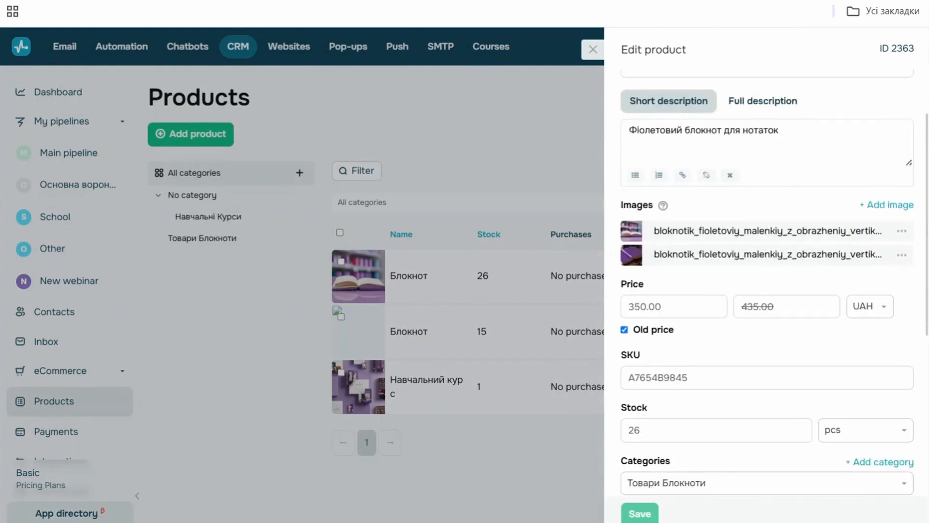
scroll(794, 242, "down", 4)
scroll(753, 202, "down", 3)
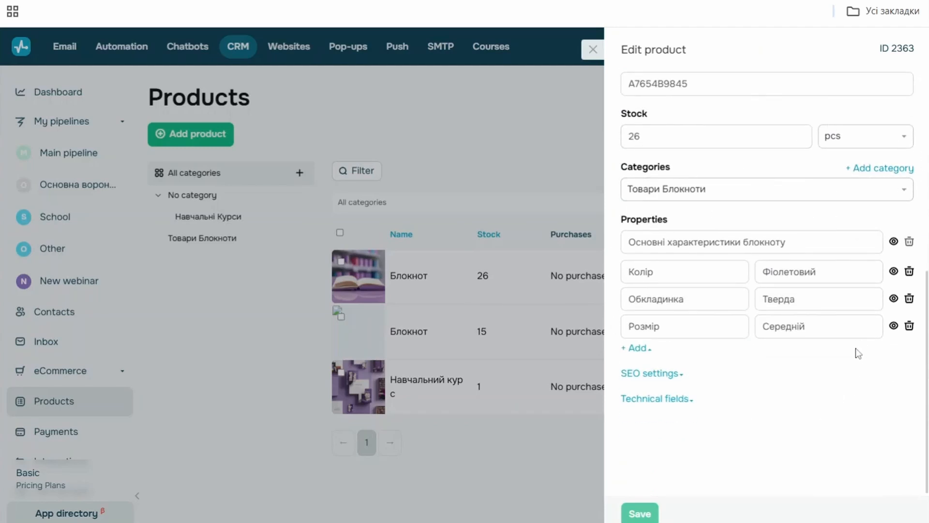
left_click(593, 49)
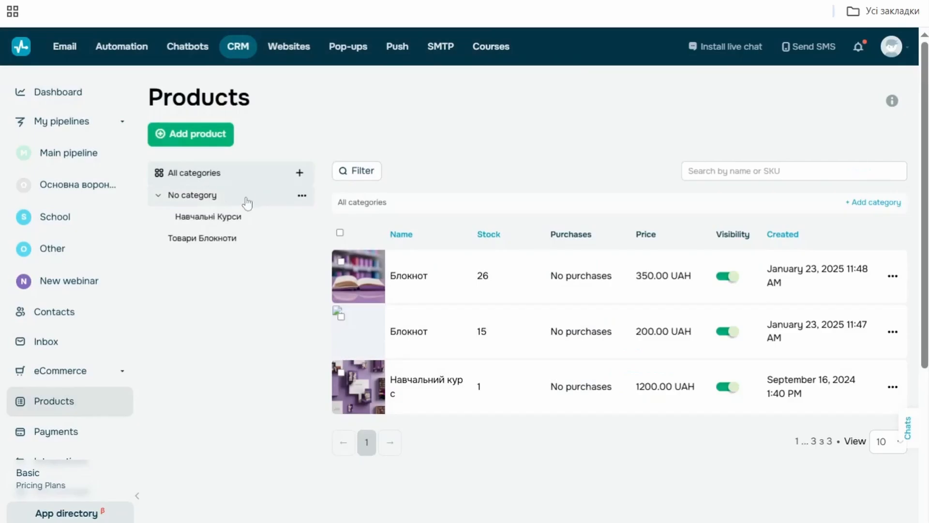
- Browse the Навчальні Курси and Товари Блокноти product categories, and check the filter options for all products
left_click(239, 216)
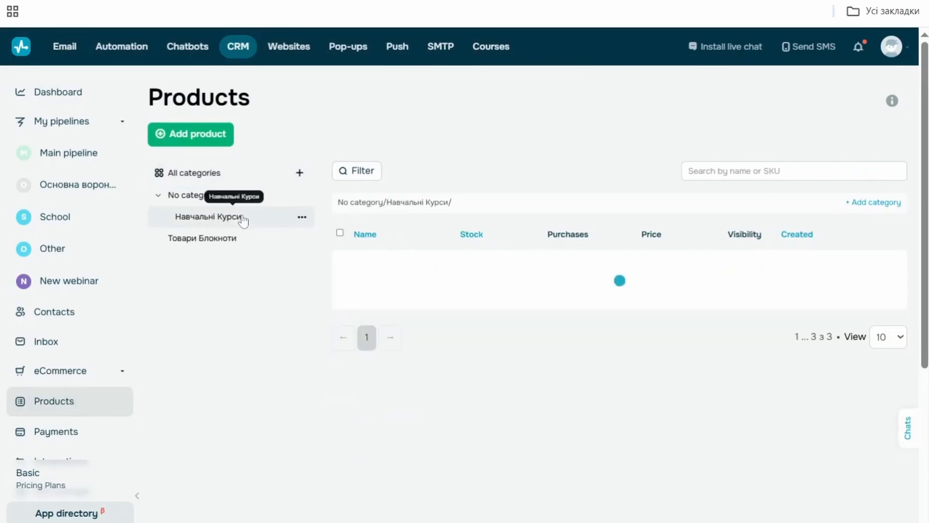
left_click(232, 242)
left_click(238, 184)
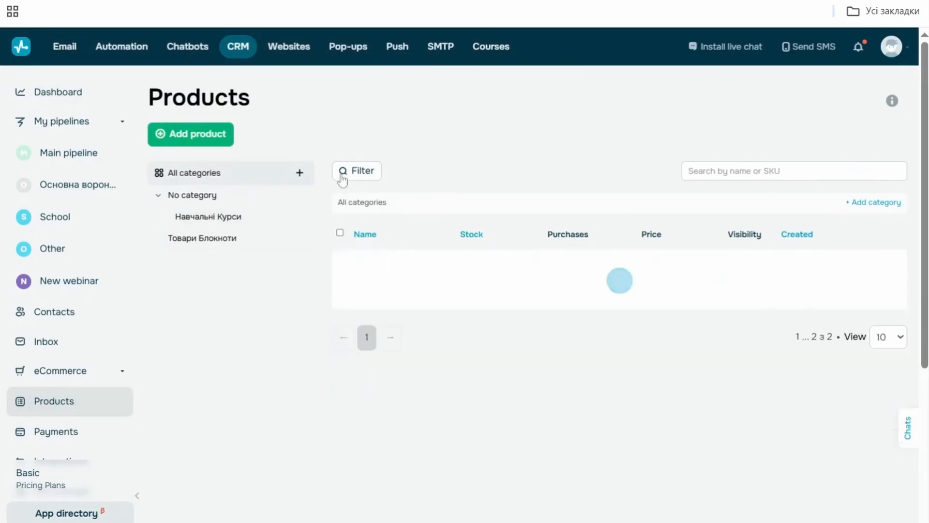
left_click(358, 170)
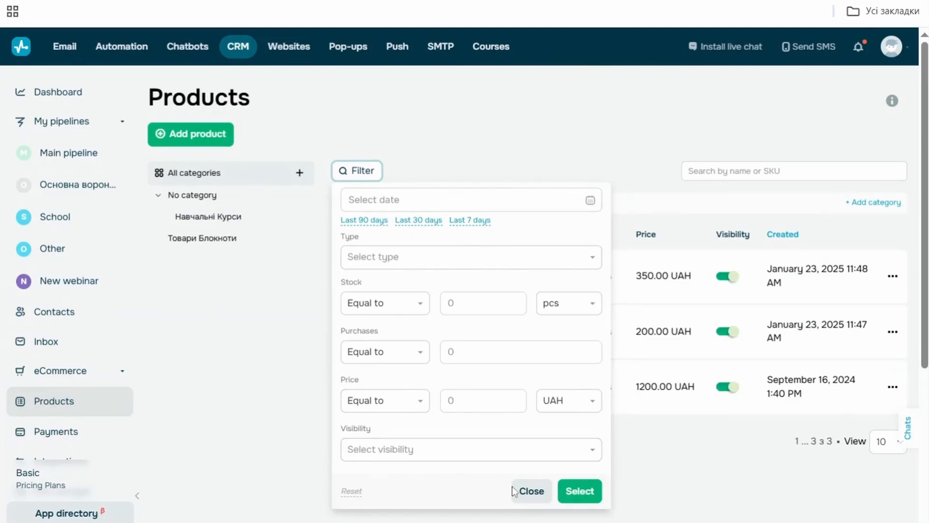
left_click(530, 491)
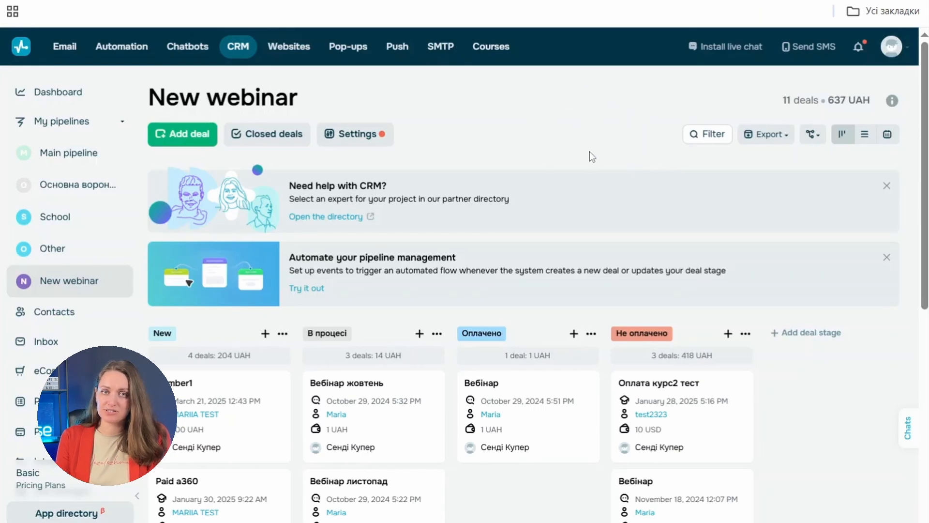
- Create a new automation flow from the New webinar pipeline and open its start condition settings
left_click(811, 137)
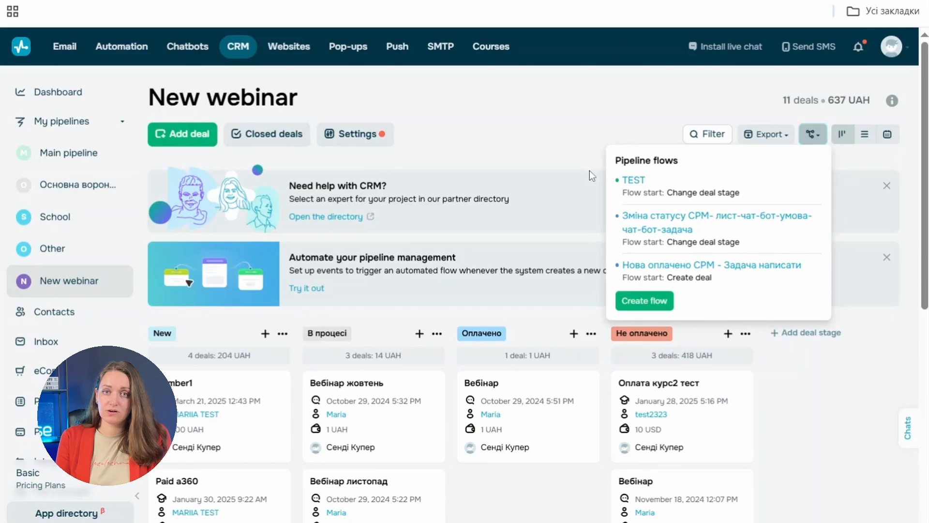
left_click(644, 301)
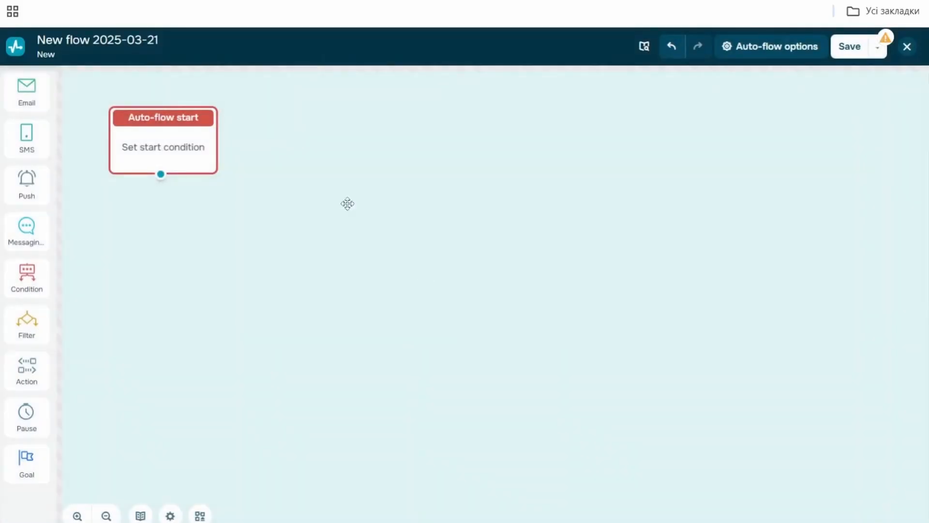
left_click(188, 140)
- Examine the CRM, email and custom event triggers available for starting the flow
left_click(764, 392)
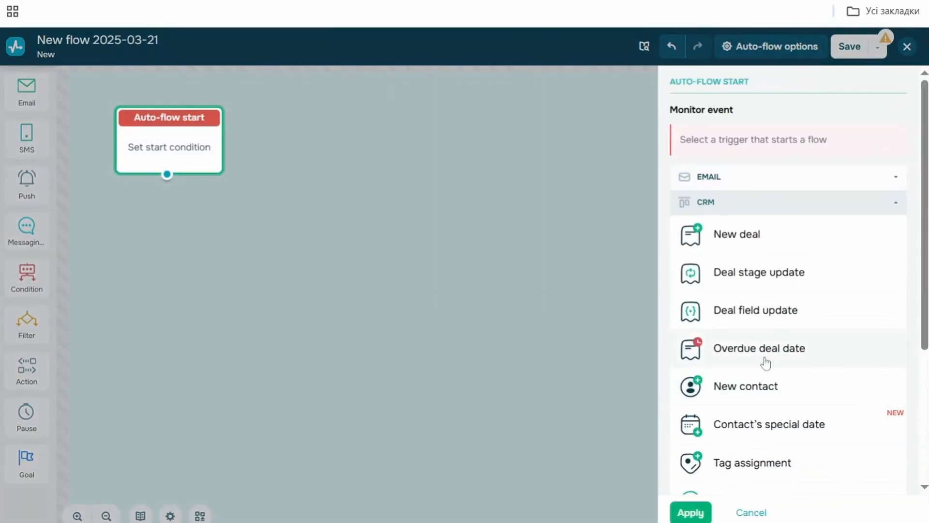
scroll(765, 365, "down", 3)
scroll(769, 438, "down", 1)
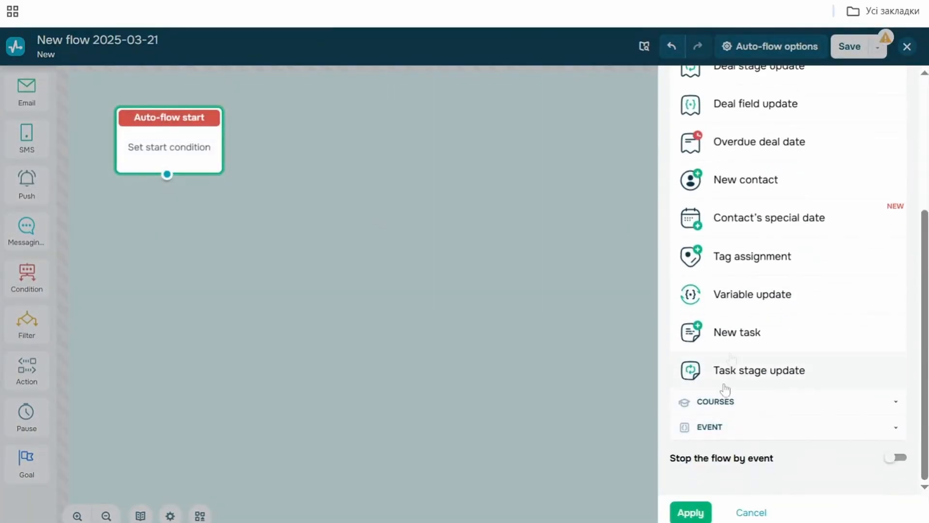
scroll(735, 397, "up", 5)
left_click(741, 180)
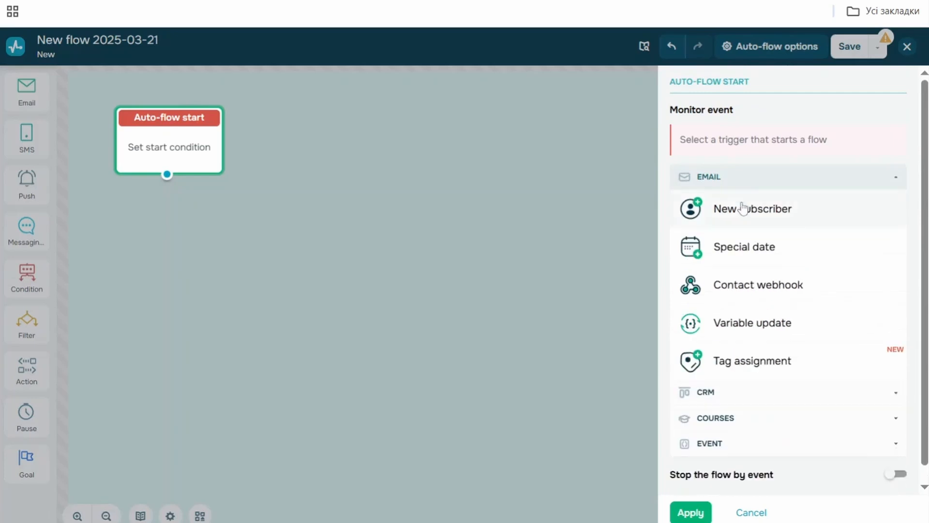
left_click(746, 182)
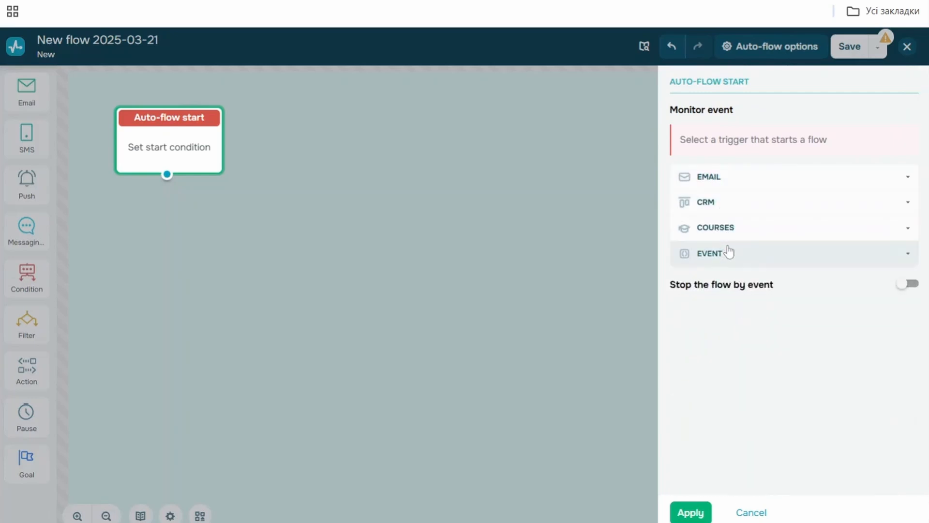
left_click(726, 251)
scroll(719, 340, "down", 3)
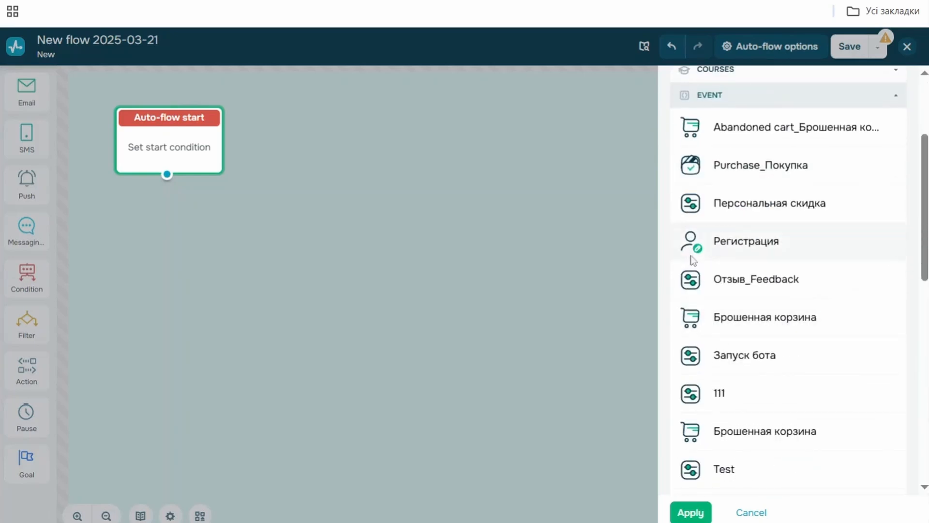
scroll(736, 222, "up", 3)
- Start the flow on a CRM deal stage update in the New webinar pipeline, from All to Не оплачено, and apply it
left_click(774, 203)
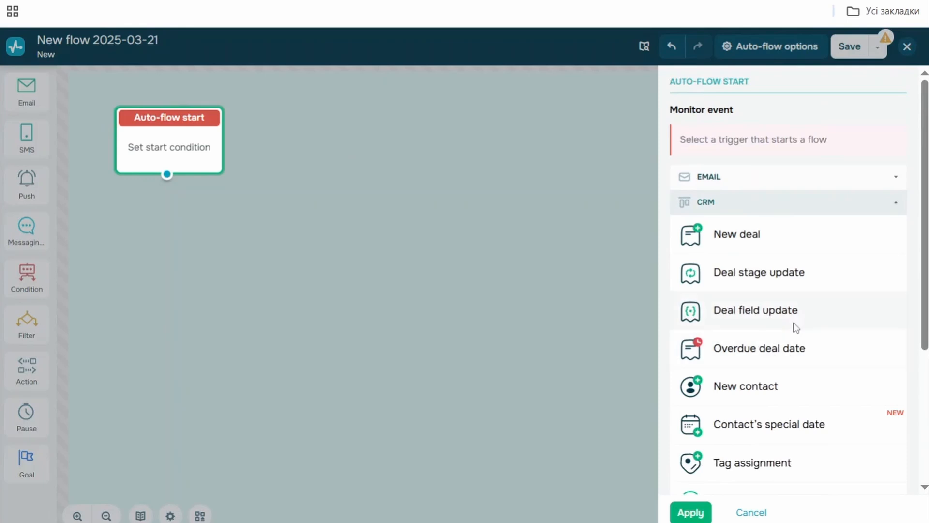
left_click(796, 283)
left_click(770, 203)
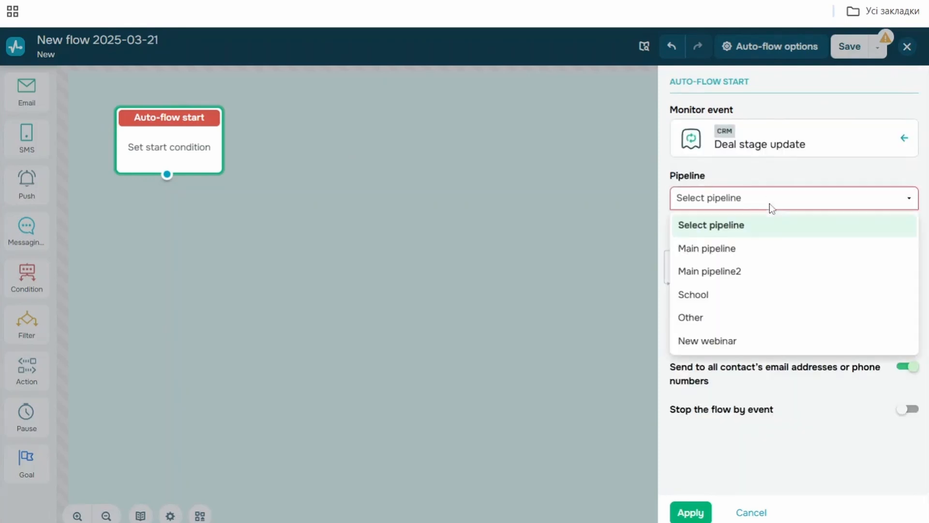
left_click(772, 342)
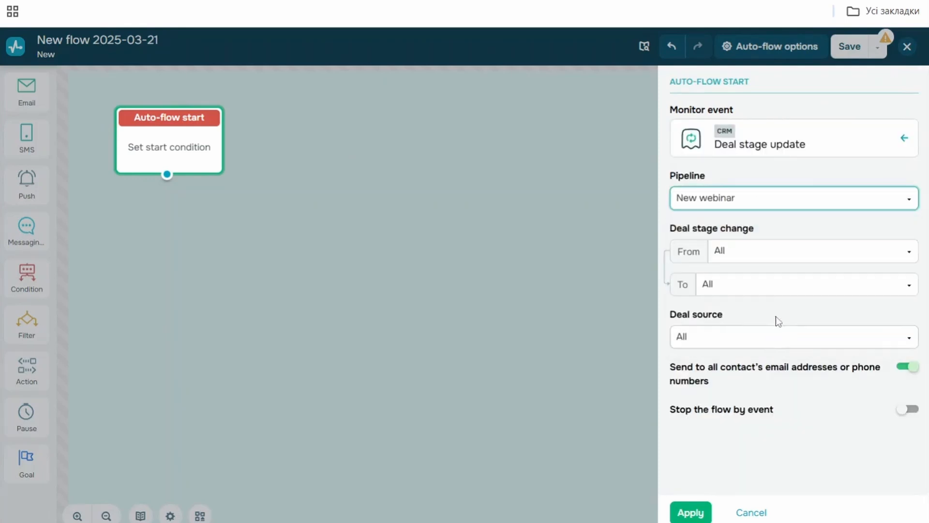
left_click(783, 248)
left_click(759, 285)
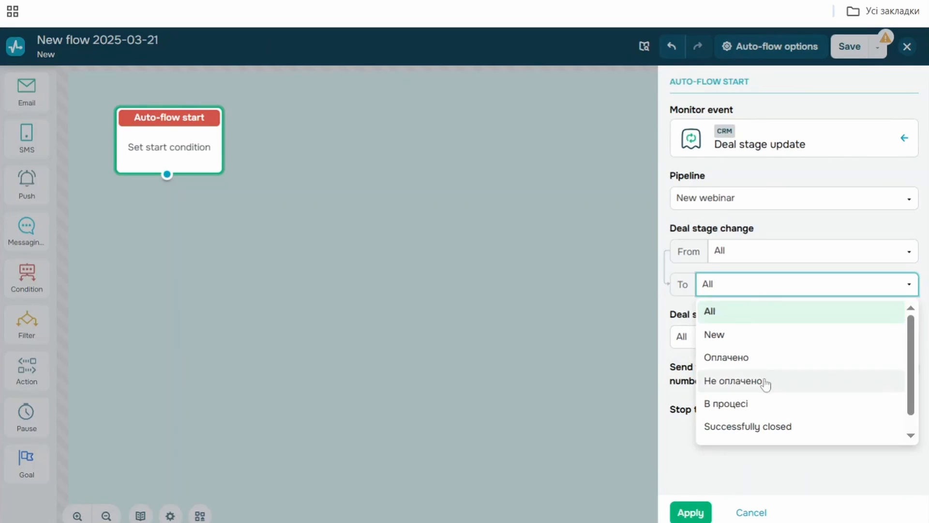
left_click(762, 381)
left_click(691, 511)
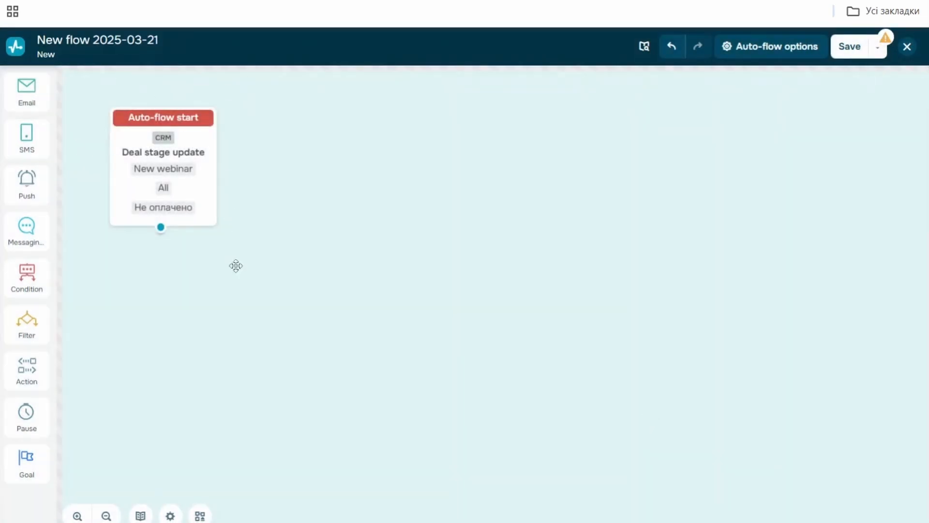
- Add a filter below the flow start with a week day condition limited to Sa and Su, and apply it
scroll(232, 297, "down", 1)
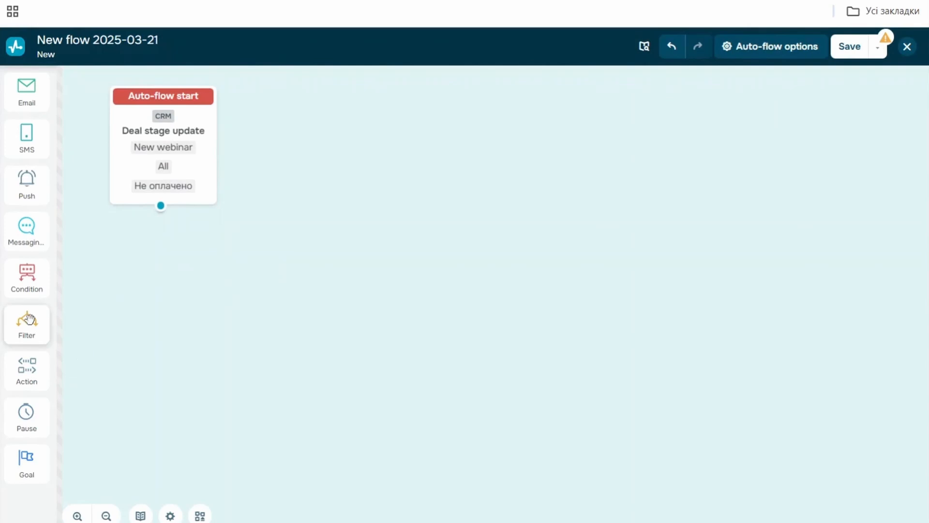
left_click_drag(29, 318, 175, 237)
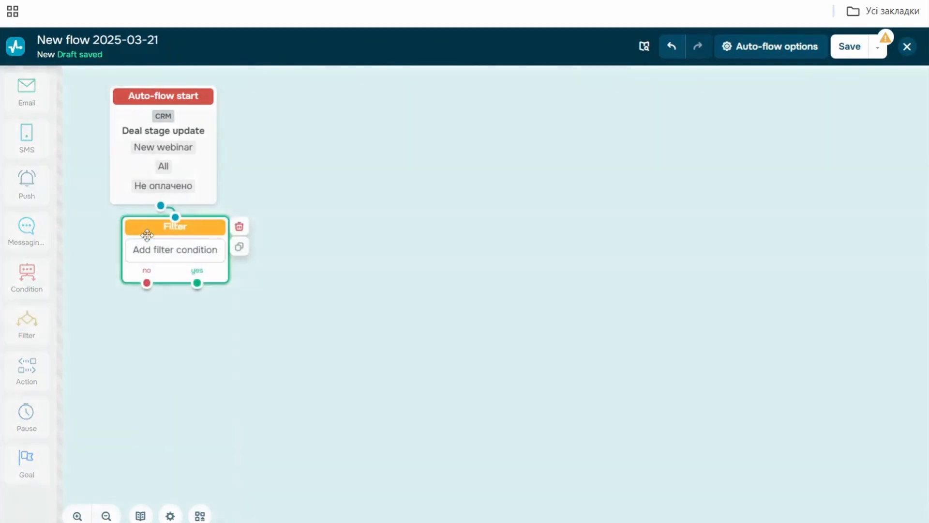
left_click(700, 248)
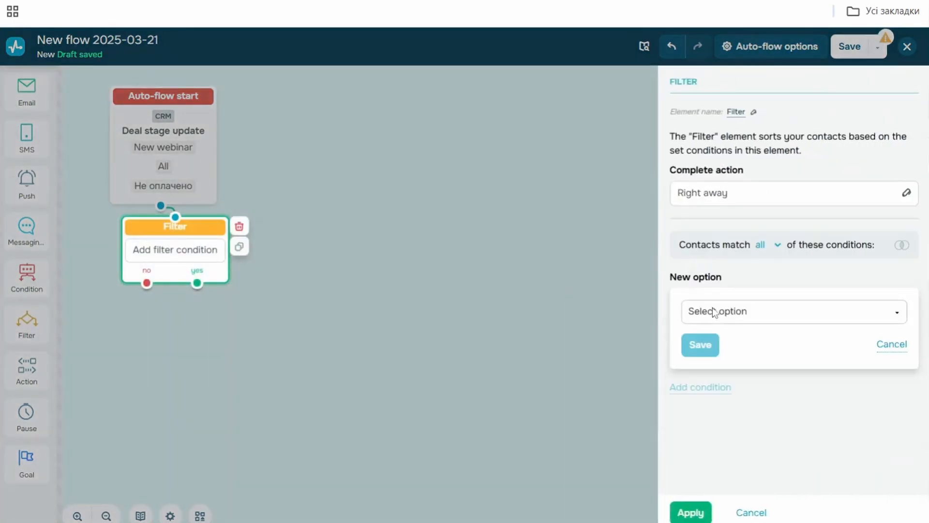
left_click(712, 309)
left_click(763, 407)
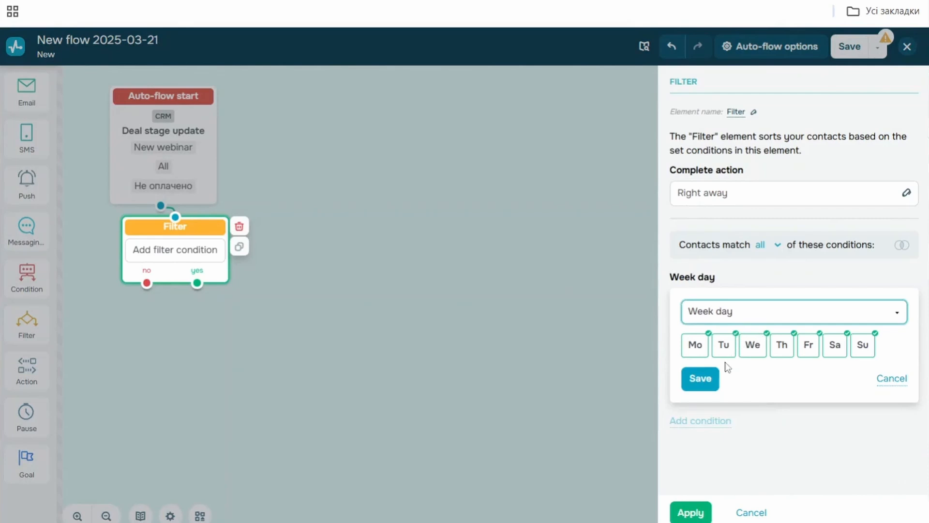
left_click(701, 379)
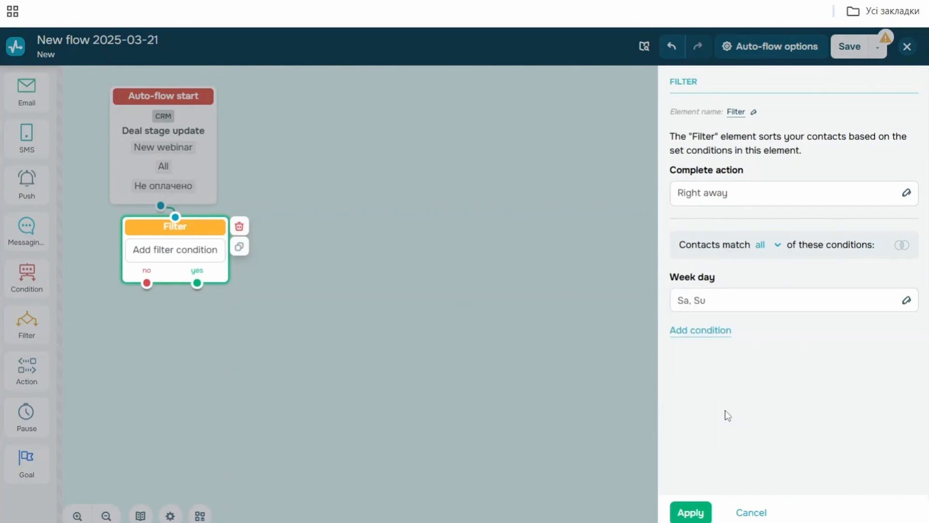
left_click(692, 512)
- Add an email on the filter's yes branch, sent right away with the subject Hi and a template as content, and apply it
left_click_drag(27, 90, 187, 344)
left_click(684, 161)
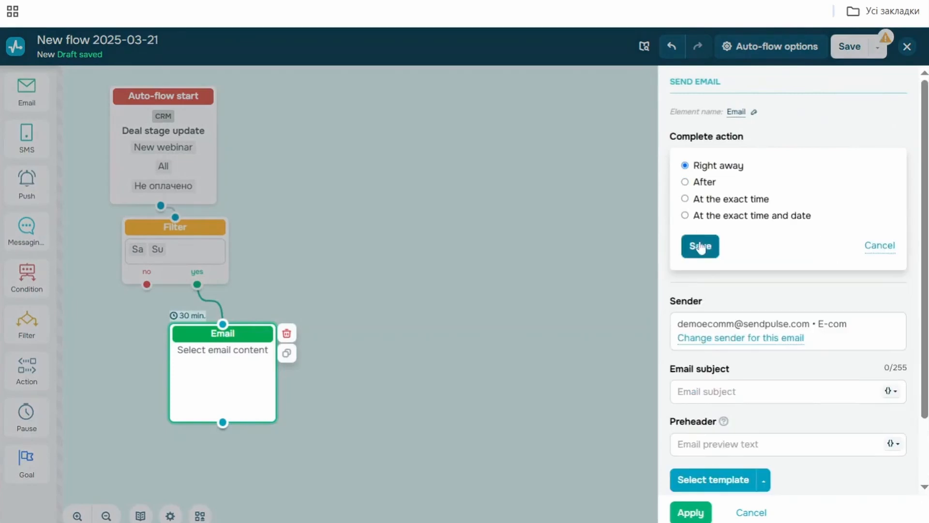
left_click(701, 244)
left_click(754, 294)
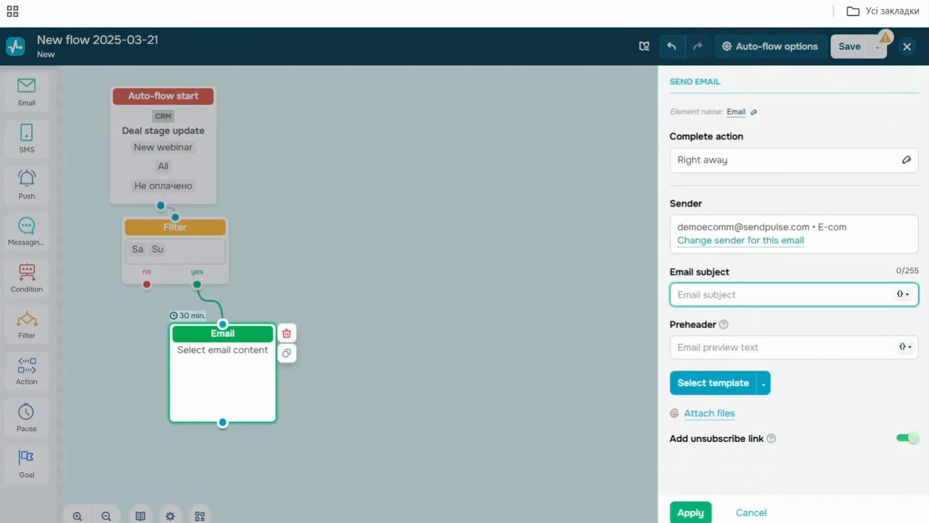
type("Hi")
left_click(678, 383)
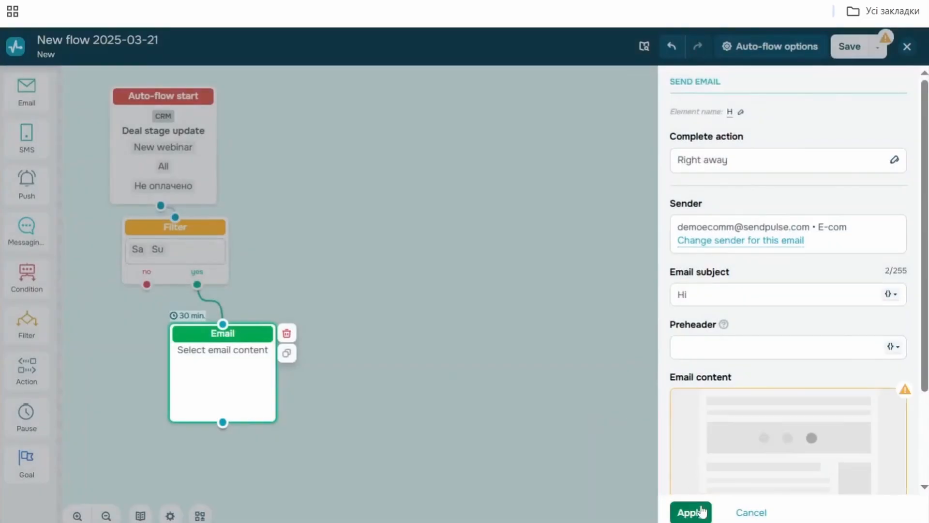
left_click(695, 511)
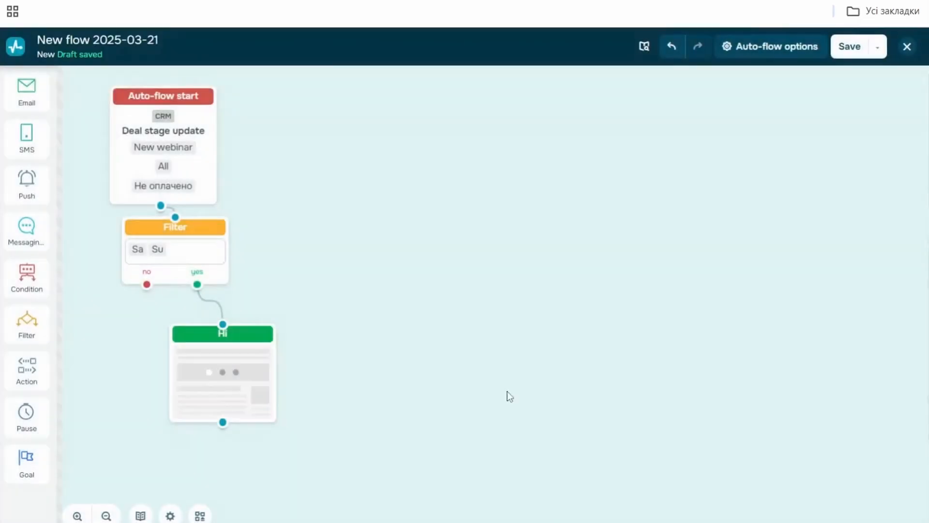
- Add an action below the email that creates a CRM task named Call on the Default board, stage New, assigned to a team member
left_click_drag(26, 372, 201, 324)
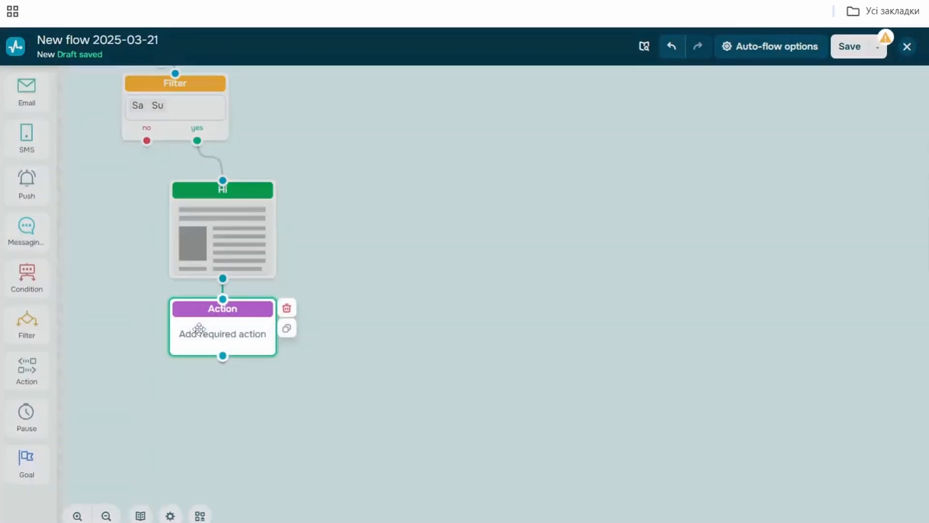
left_click(782, 409)
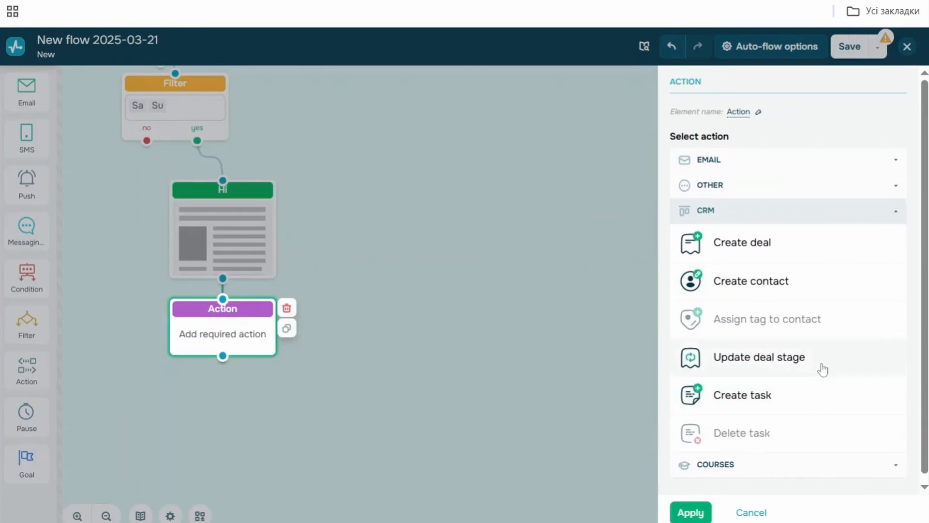
left_click(811, 399)
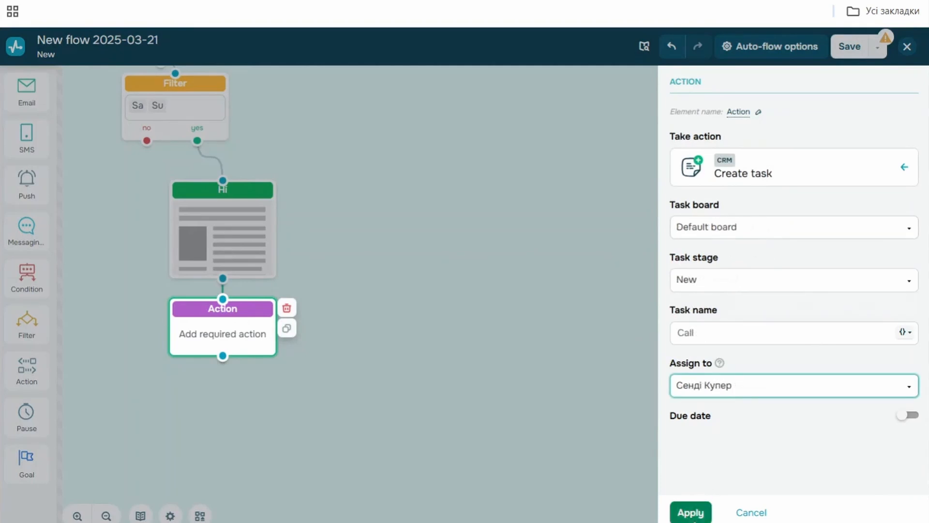
left_click(691, 512)
- Try to add a second action below the Create task action
scroll(553, 450, "down", 2)
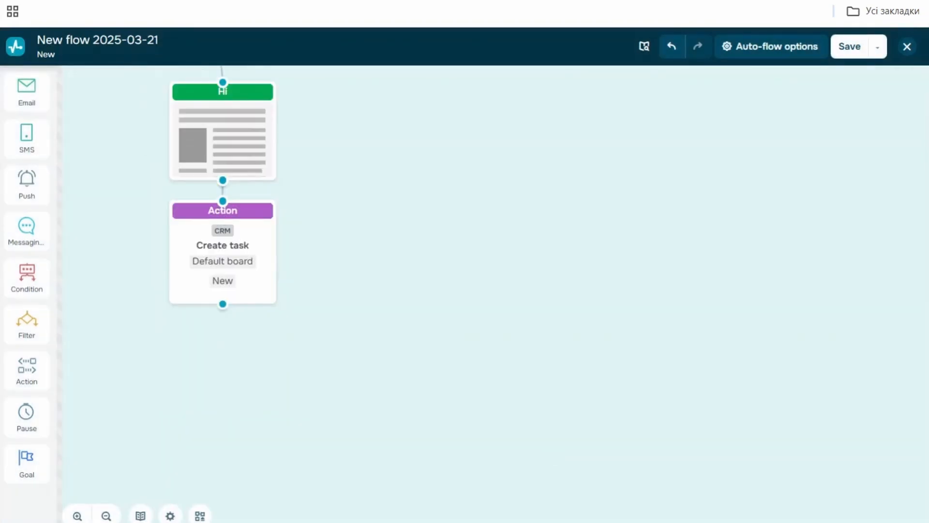
left_click_drag(27, 371, 235, 360)
left_click(761, 187)
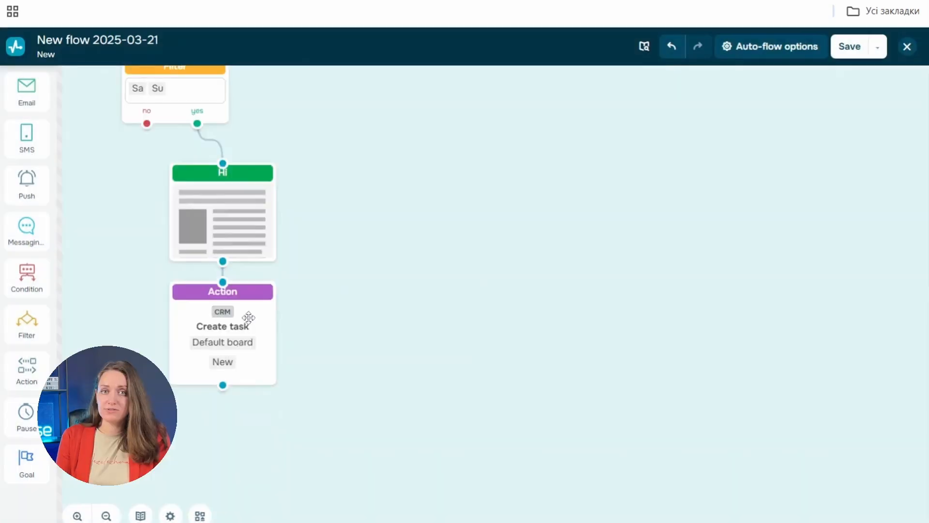
- Delete the Create task action from below the email and confirm the deletion
left_click(247, 315)
left_click(287, 291)
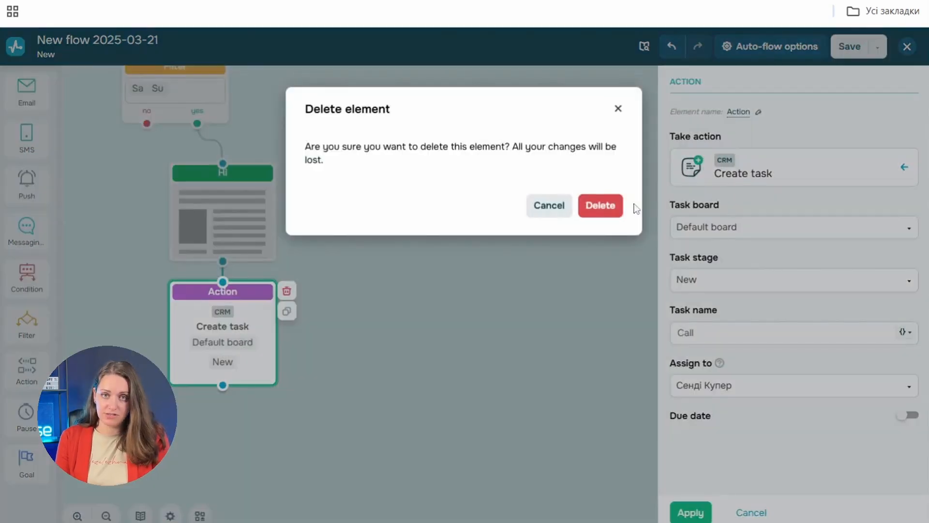
left_click(620, 206)
- Add a condition below the email for a deal stage update in the New webinar pipeline, from All to Оплачено, and apply it
left_click_drag(46, 280, 206, 323)
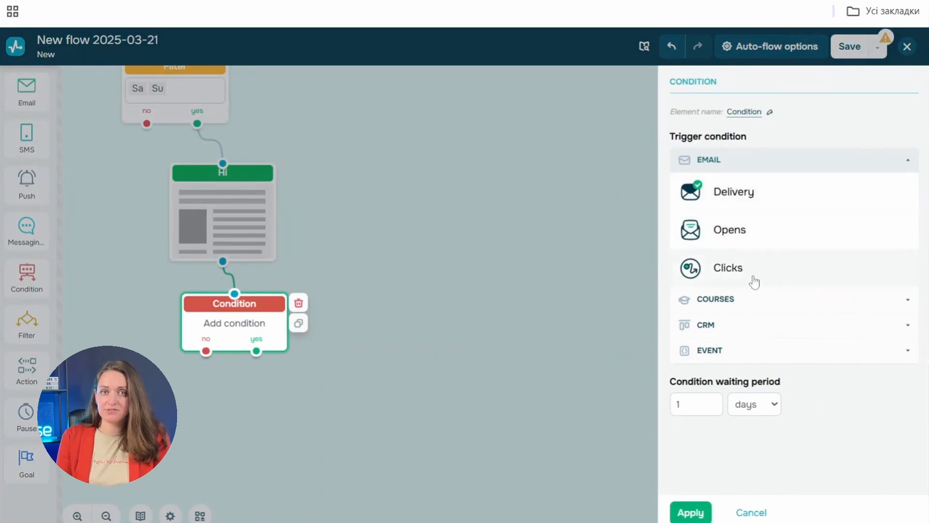
left_click(749, 325)
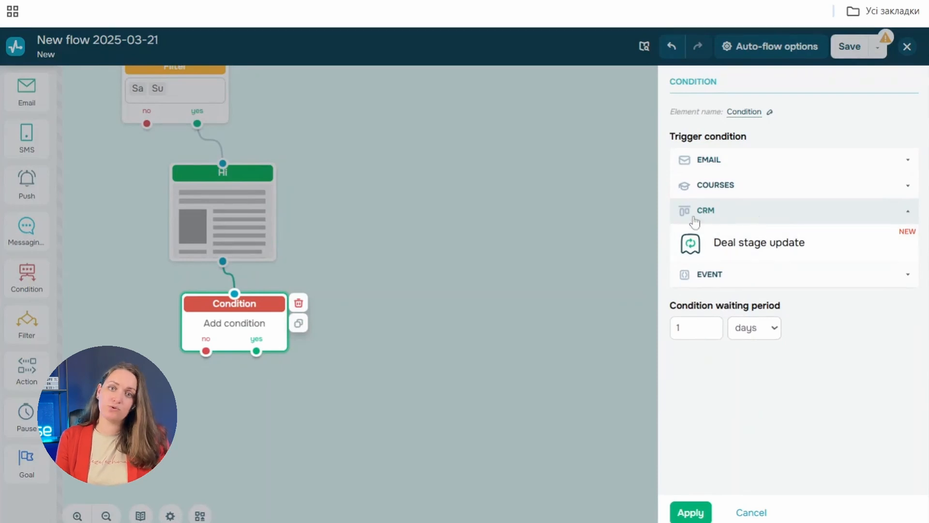
left_click(738, 243)
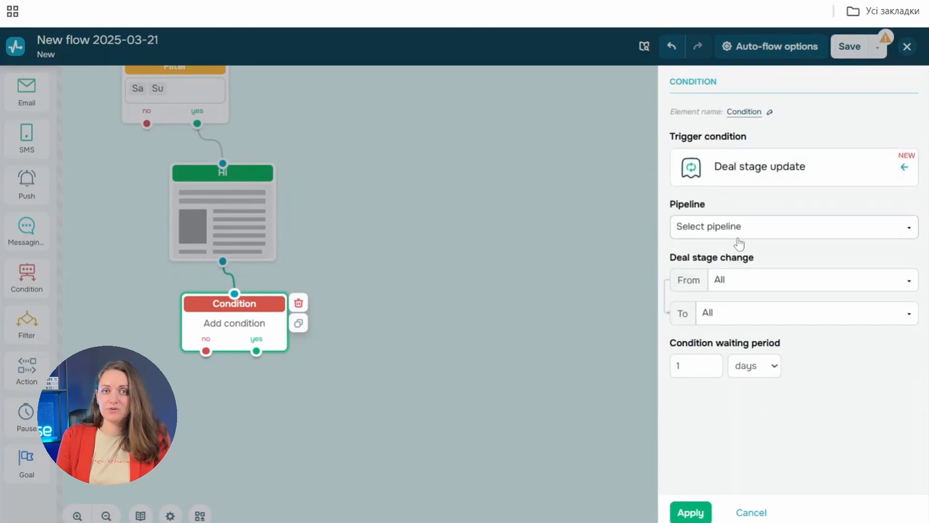
left_click(756, 230)
left_click(732, 369)
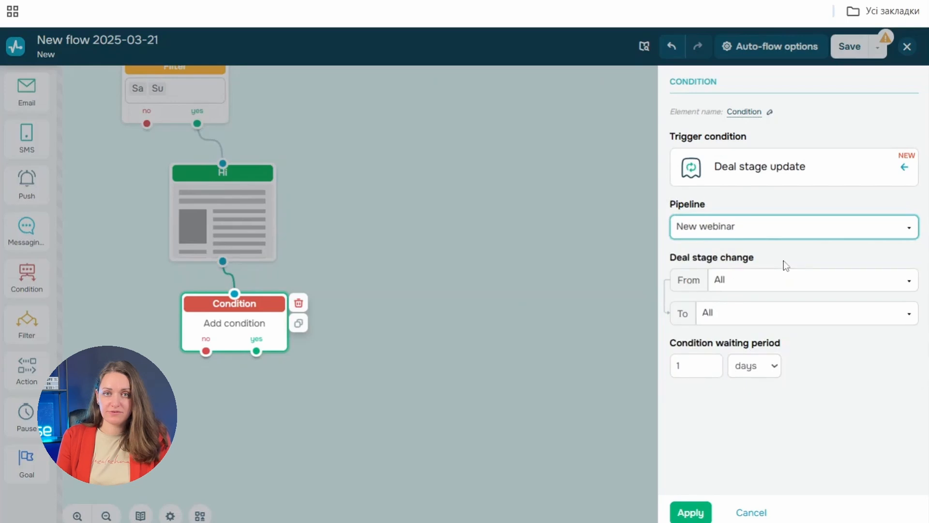
left_click(782, 280)
left_click(782, 279)
left_click(767, 319)
left_click(755, 385)
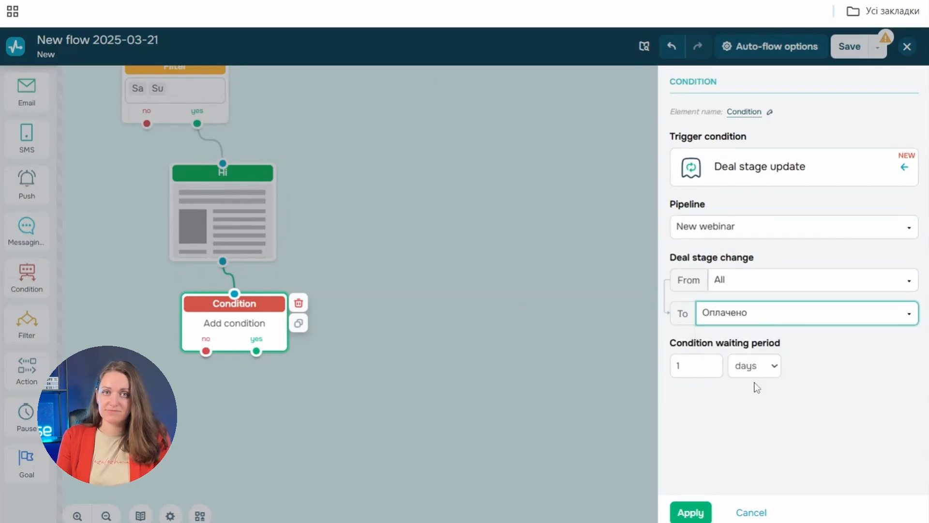
left_click(690, 512)
- Review the assembled flow from the condition back up to its start and save it
left_click_drag(516, 326, 518, 207)
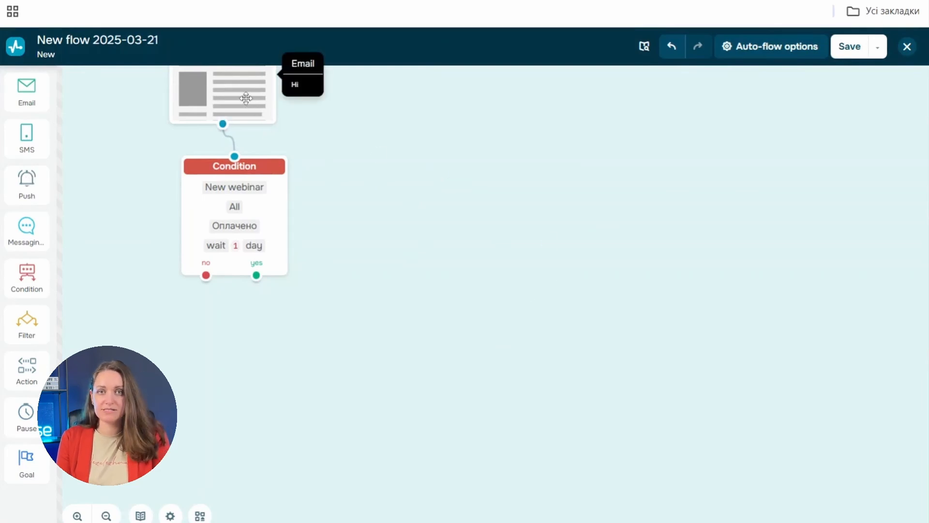
left_click_drag(412, 147, 460, 212)
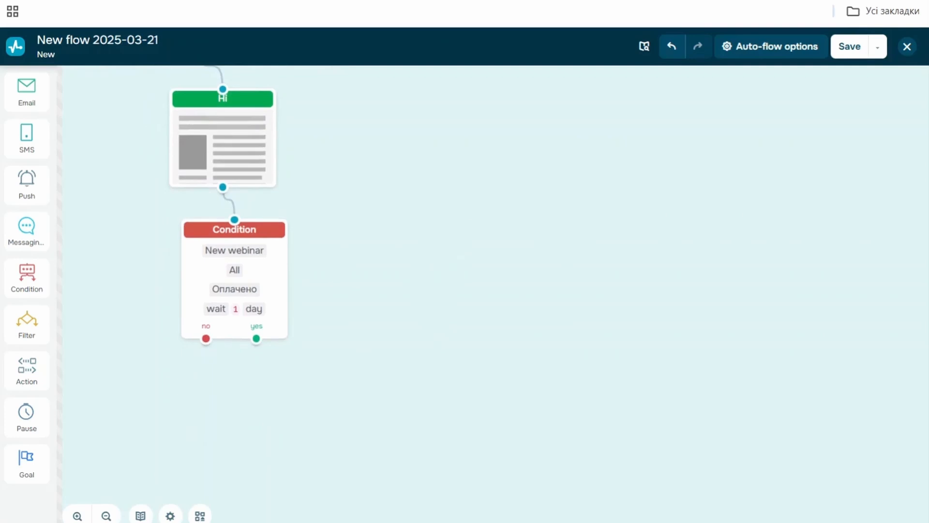
scroll(827, 149, "up", 5)
left_click(844, 47)
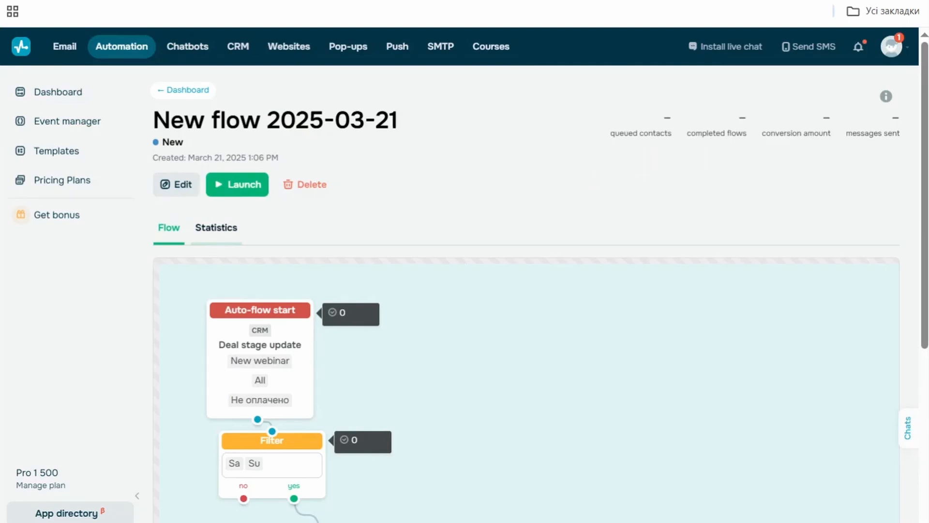
- Review the flow's launch chart and per-element statistics, and reset the date filter
left_click(233, 245)
scroll(375, 246, "down", 3)
scroll(375, 245, "down", 10)
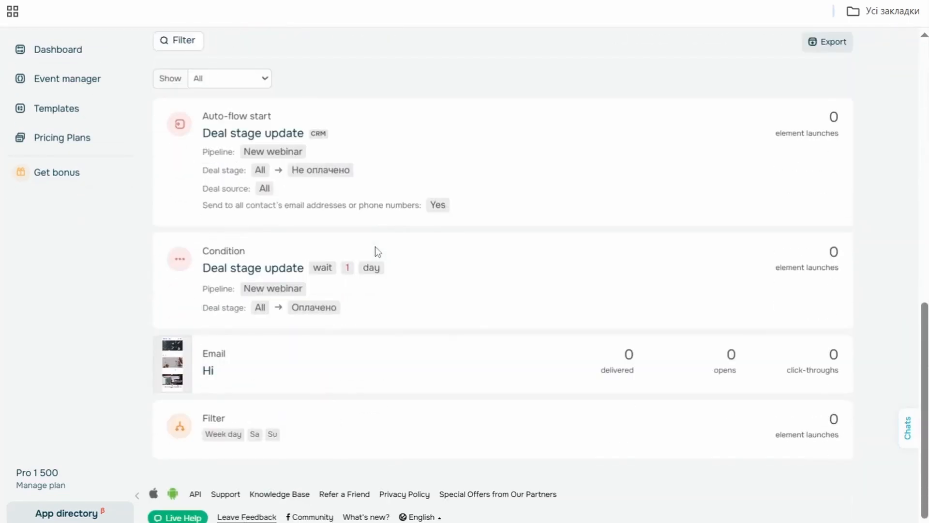
scroll(375, 246, "up", 6)
scroll(375, 246, "up", 2)
left_click(178, 132)
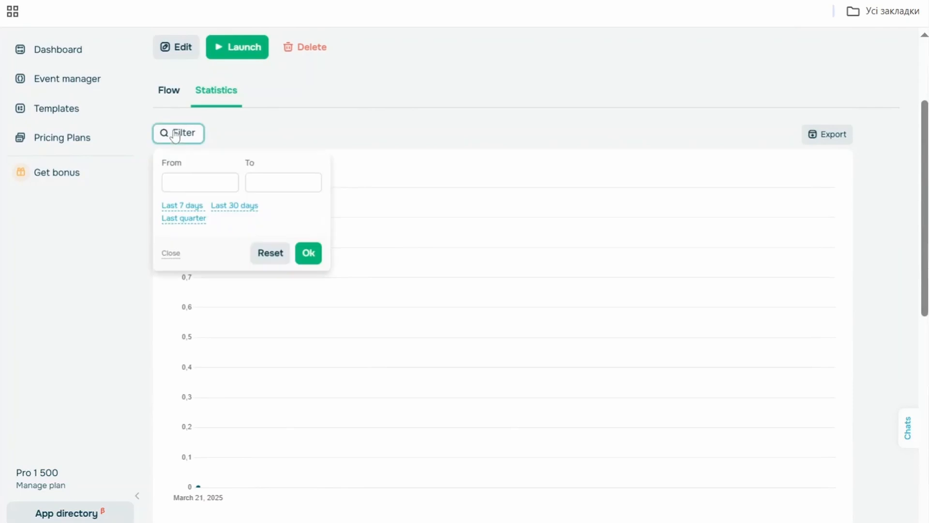
left_click(270, 252)
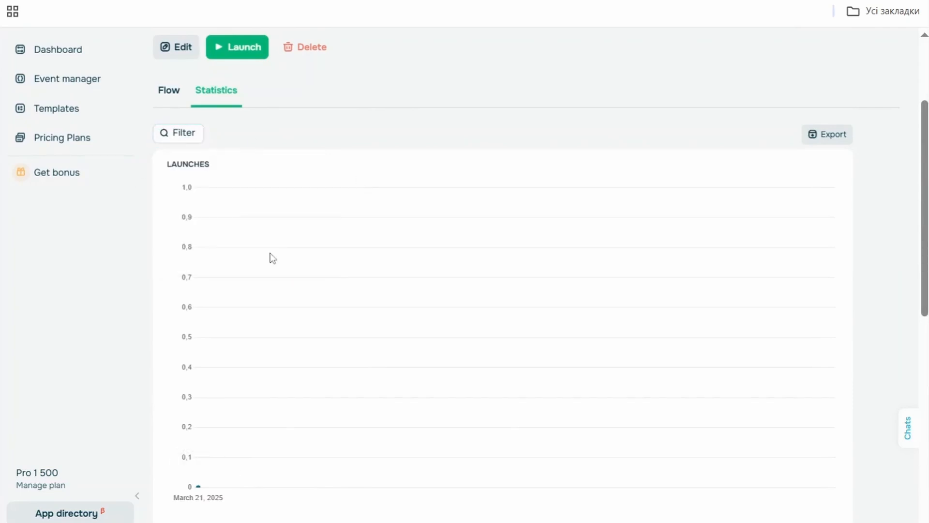
scroll(361, 256, "down", 10)
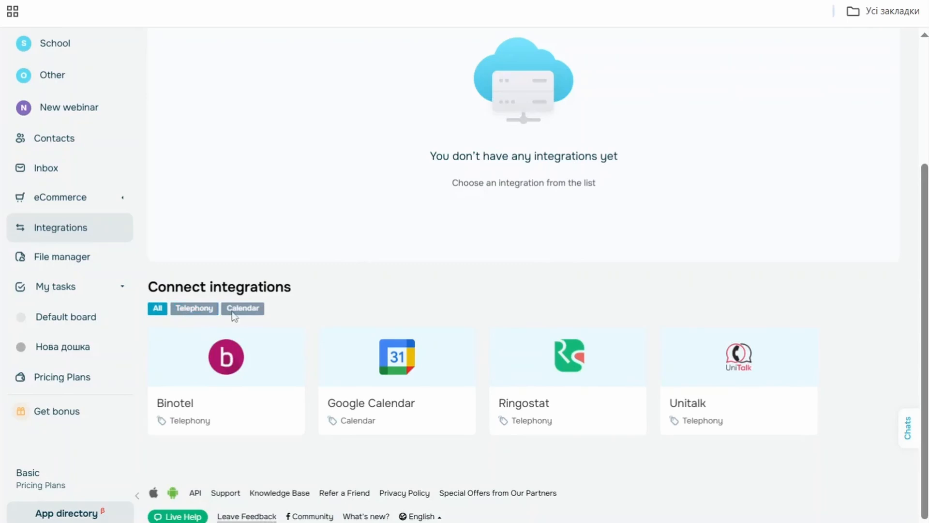
- Open the app directory from the CRM integrations page and browse the available applications
key("Tab")
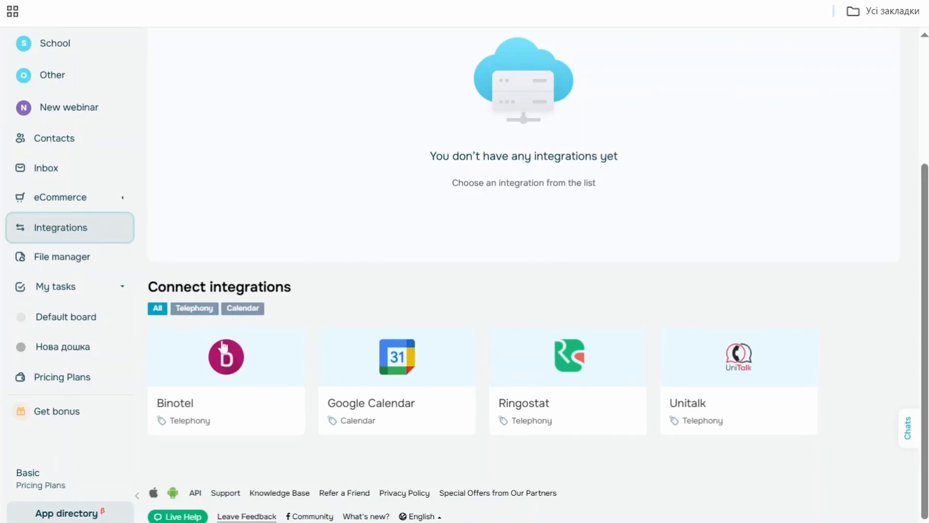
left_click(70, 513)
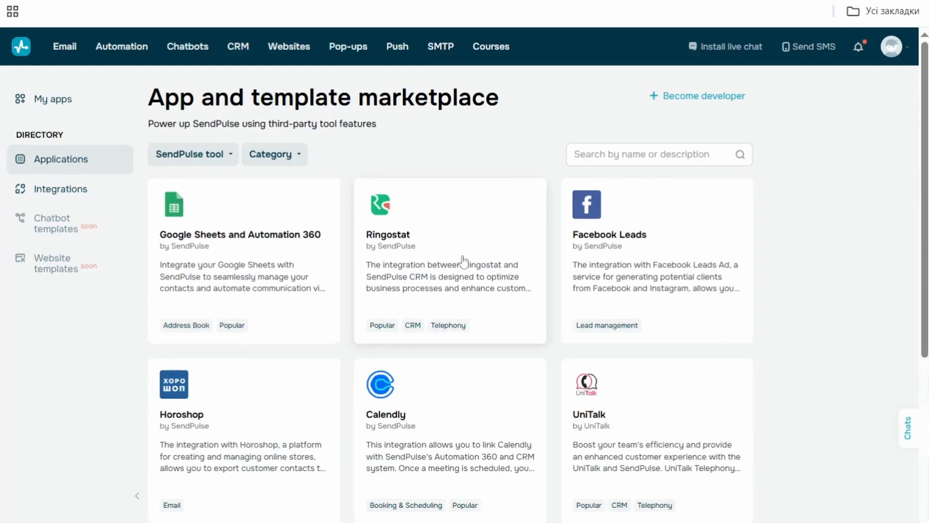
scroll(462, 264, "down", 2)
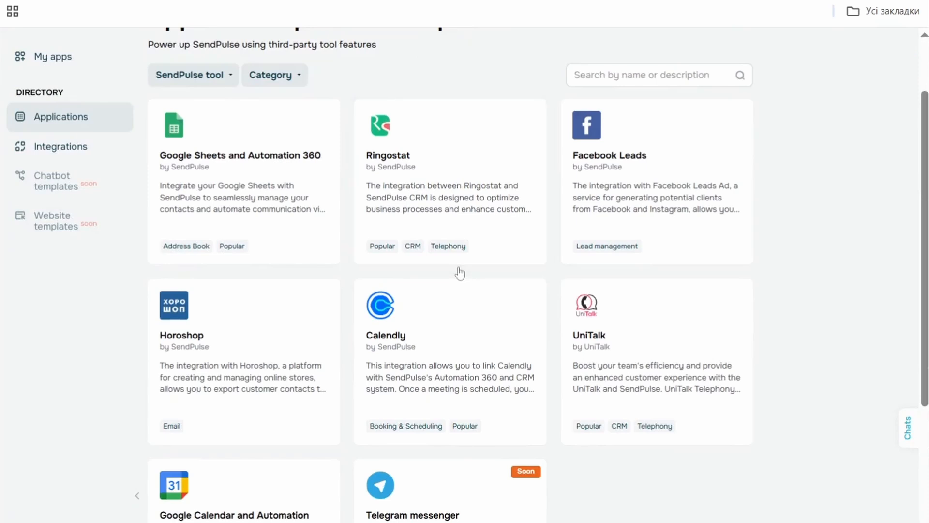
scroll(458, 251, "down", 2)
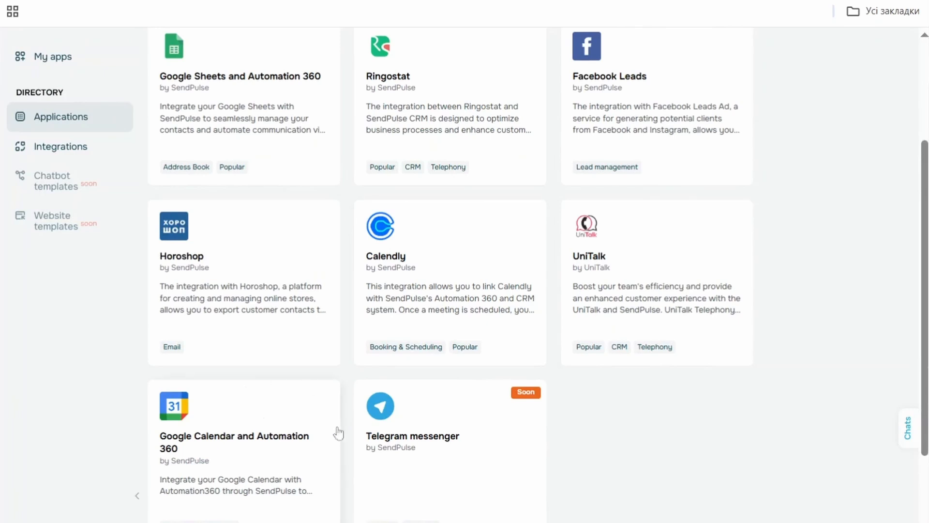
scroll(532, 280, "up", 4)
scroll(532, 286, "down", 3)
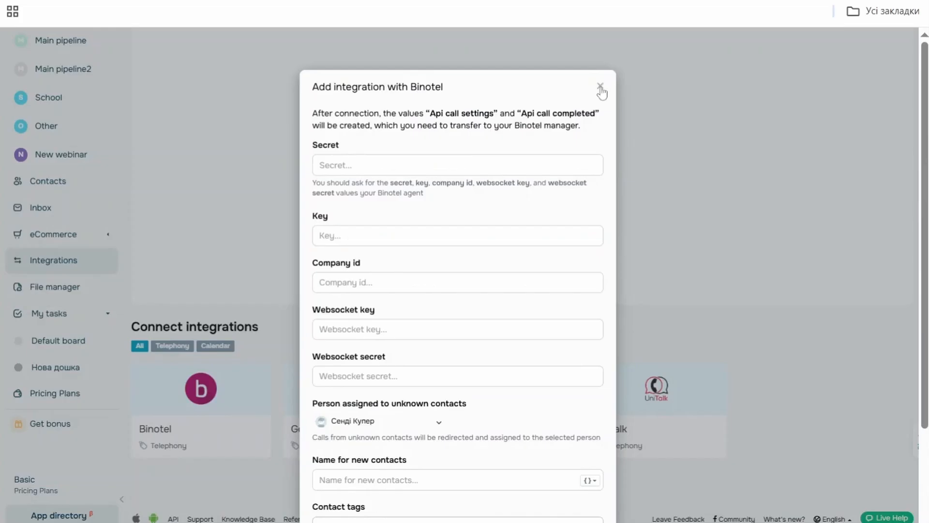
- Examine the Binotel and Google Calendar connection forms from the CRM integrations list, closing each without connecting
left_click(600, 87)
left_click(239, 401)
scroll(458, 291, "down", 2)
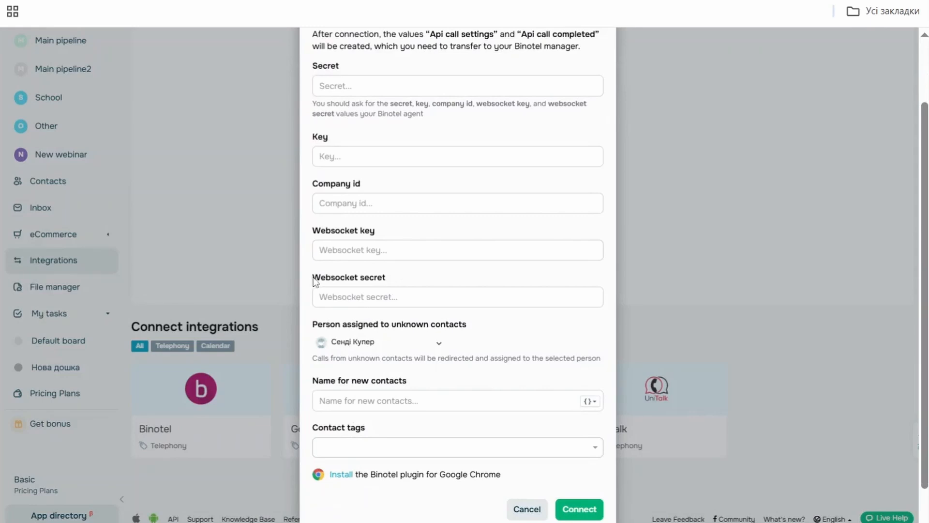
scroll(431, 289, "down", 1)
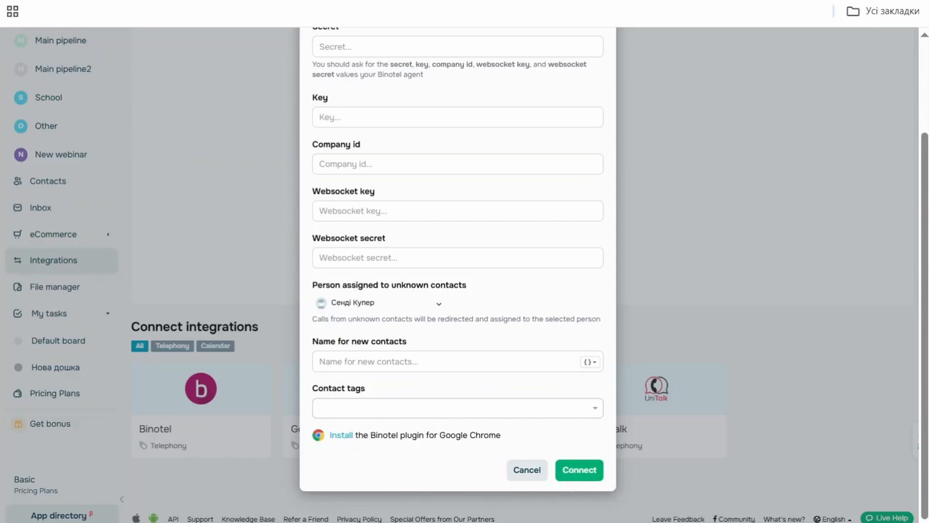
scroll(520, 443, "up", 3)
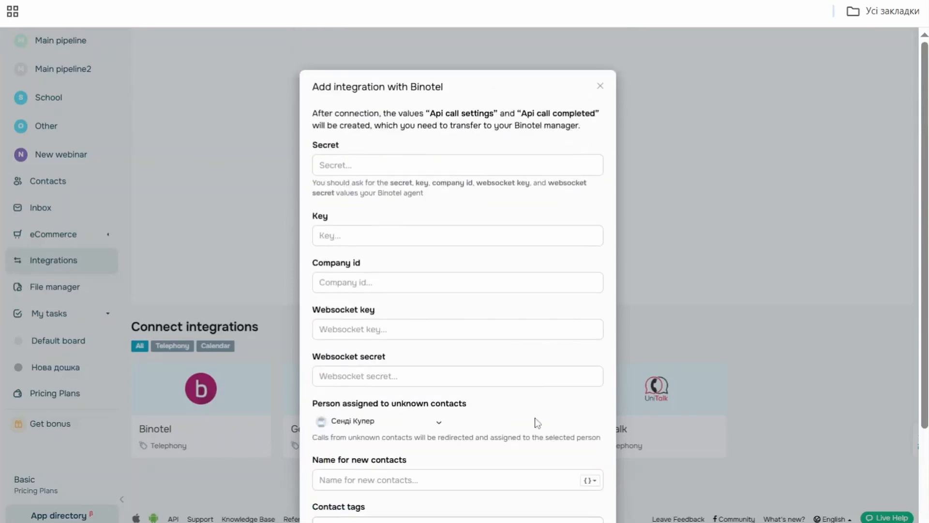
left_click(600, 87)
left_click(345, 397)
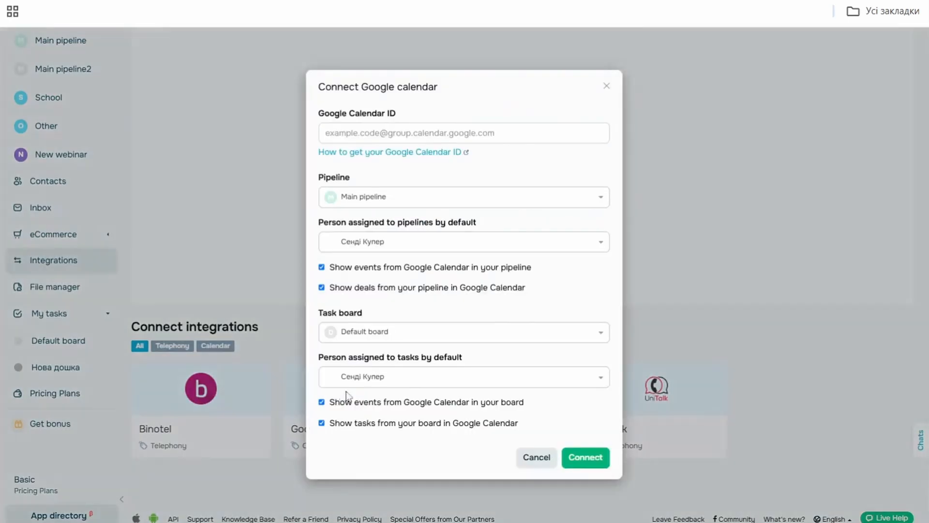
left_click(606, 86)
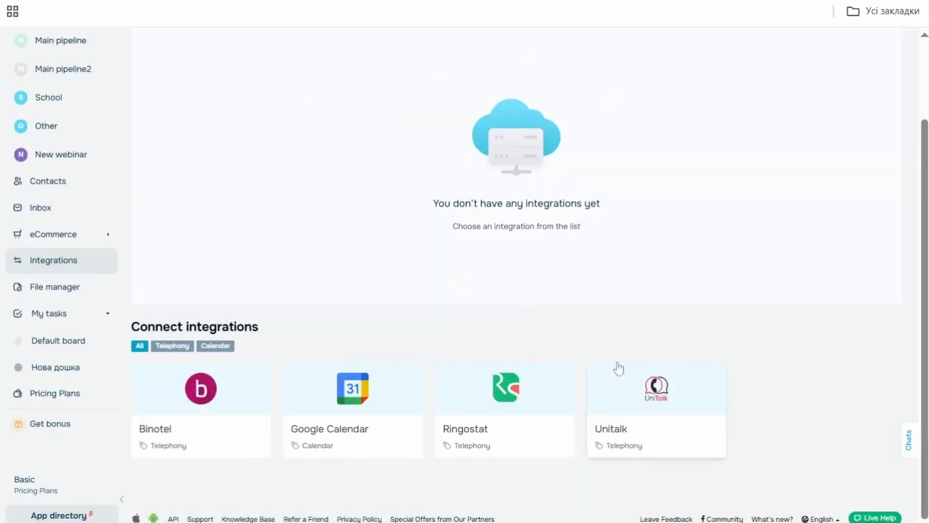
- Open the Unitalk integration's marketplace page and read through its capabilities and setup information
left_click(652, 390)
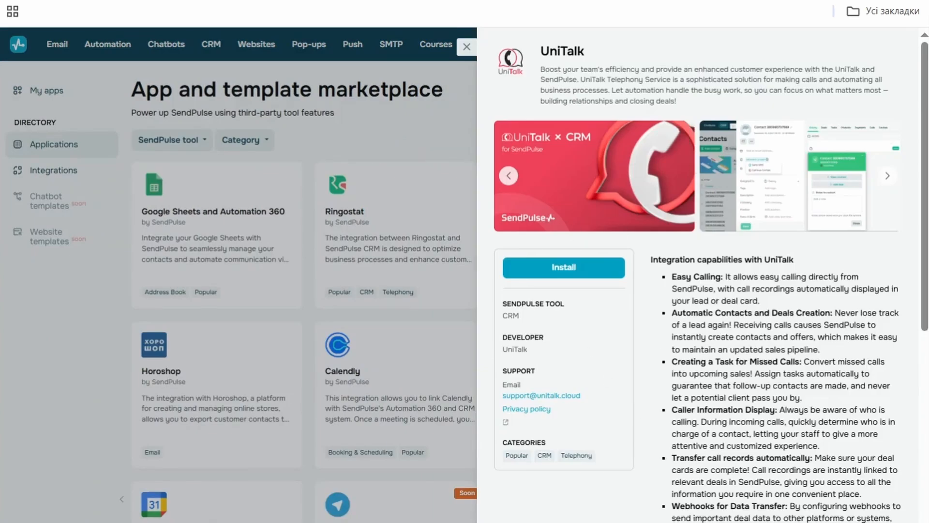
scroll(707, 271, "down", 7)
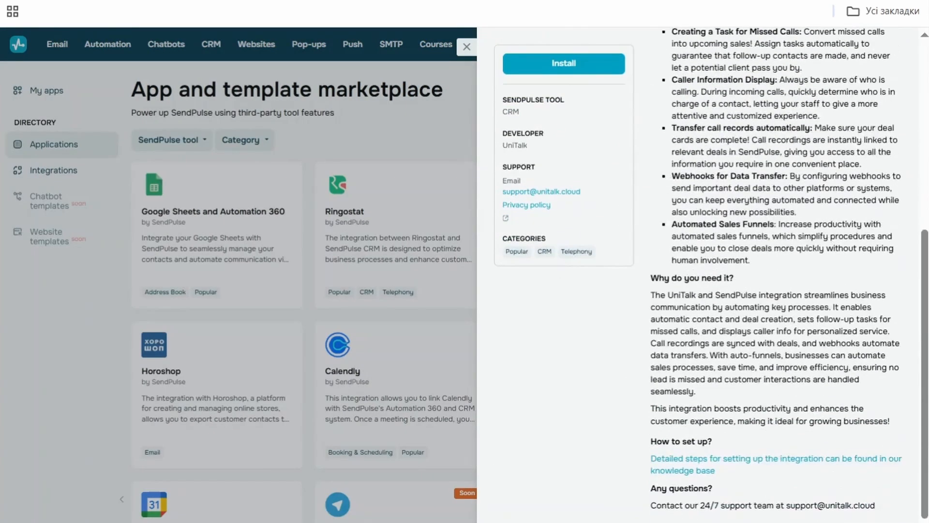
scroll(707, 271, "up", 2)
scroll(707, 271, "up", 5)
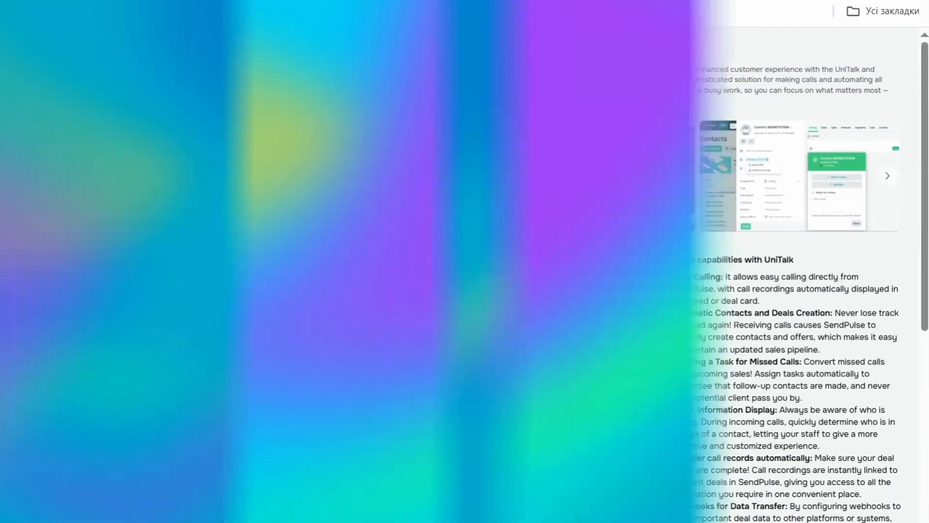